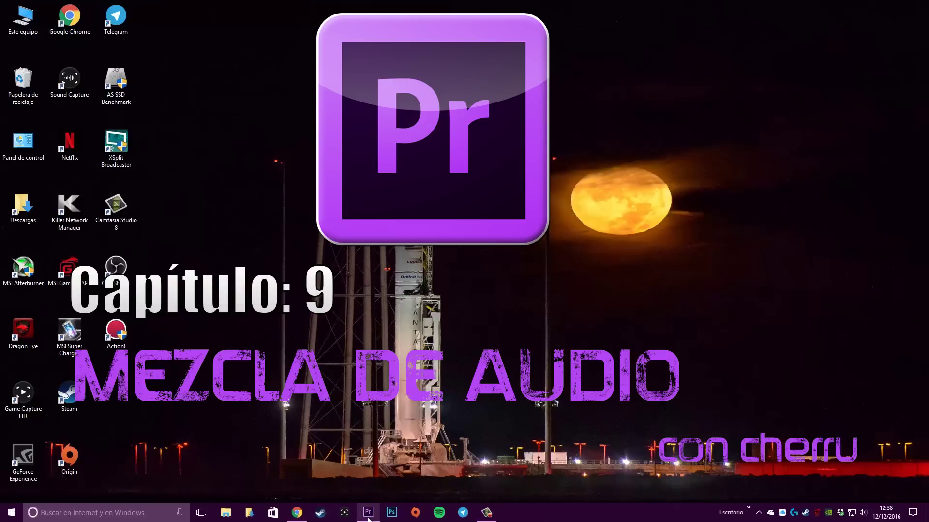
# - Restore the AUDIO project window, with Canción 1, Canción 2 and Reloj 4K in its bin
pyautogui.click(368, 516)
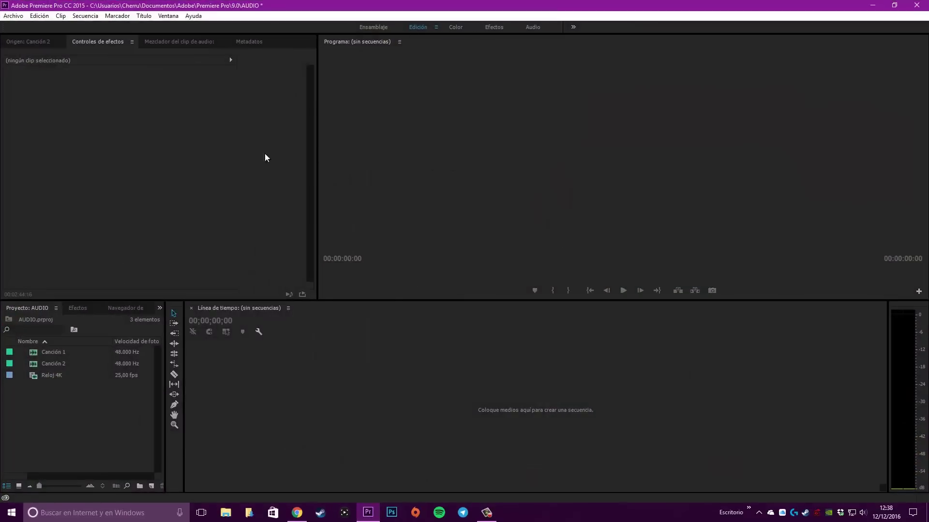
pyautogui.click(76, 402)
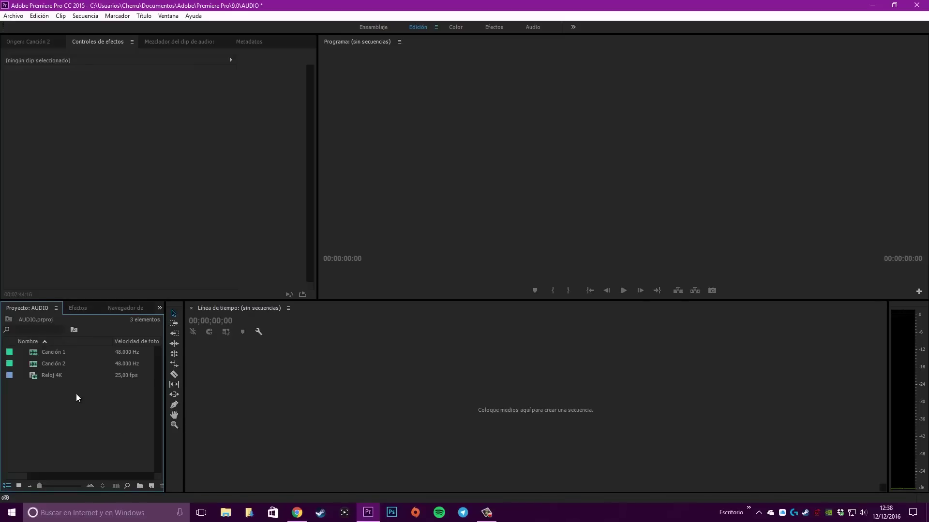
pyautogui.click(34, 377)
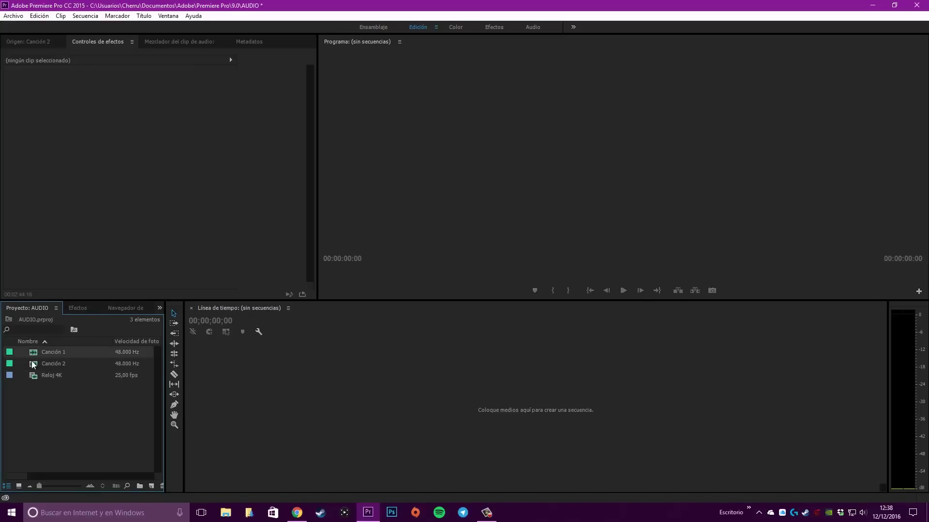
pyautogui.click(36, 366)
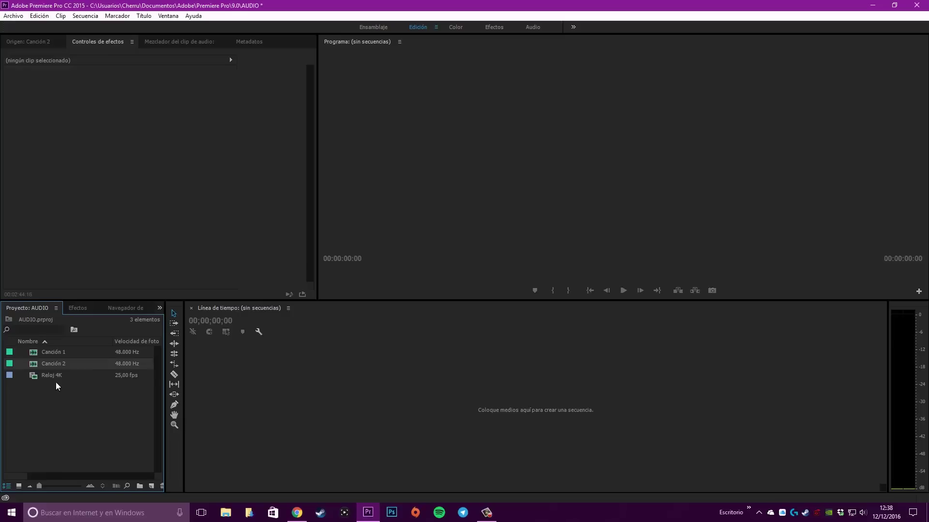
pyautogui.click(56, 382)
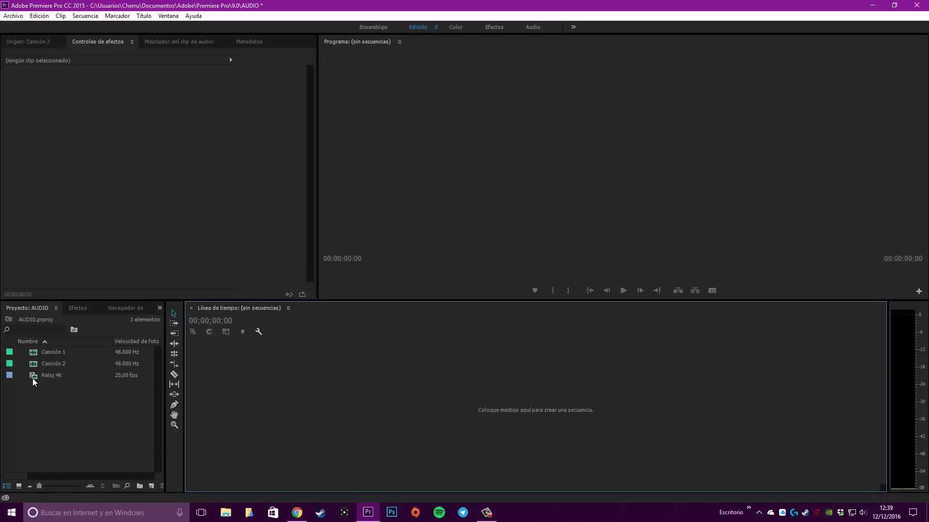
# - Build a Reloj 4K sequence from the watch clip and zoom out until its 6:00 end shows
pyautogui.moveTo(32, 376)
pyautogui.mouseDown()
pyautogui.moveTo(232, 422)
pyautogui.moveTo(152, 486)
pyautogui.mouseUp()
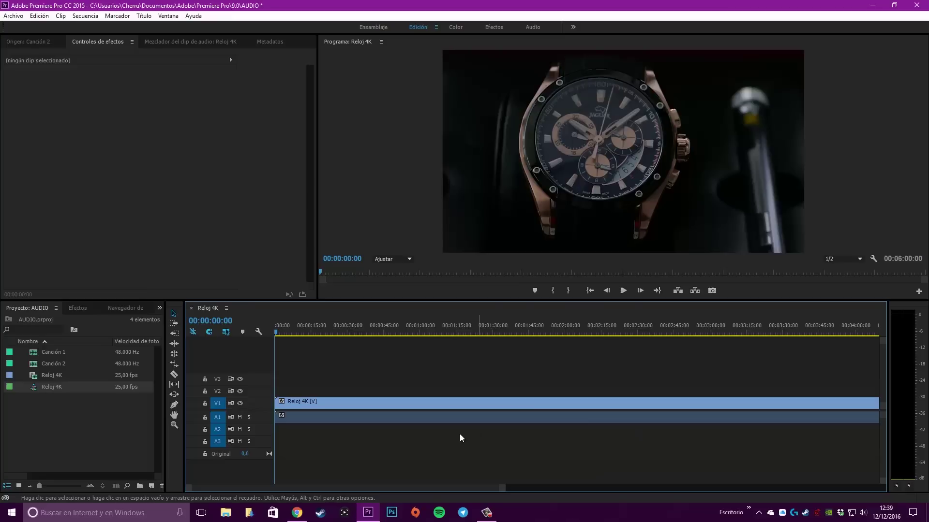
pyautogui.moveTo(466, 489)
pyautogui.mouseDown()
pyautogui.moveTo(624, 497)
pyautogui.moveTo(363, 487)
pyautogui.mouseUp()
pyautogui.press('-')
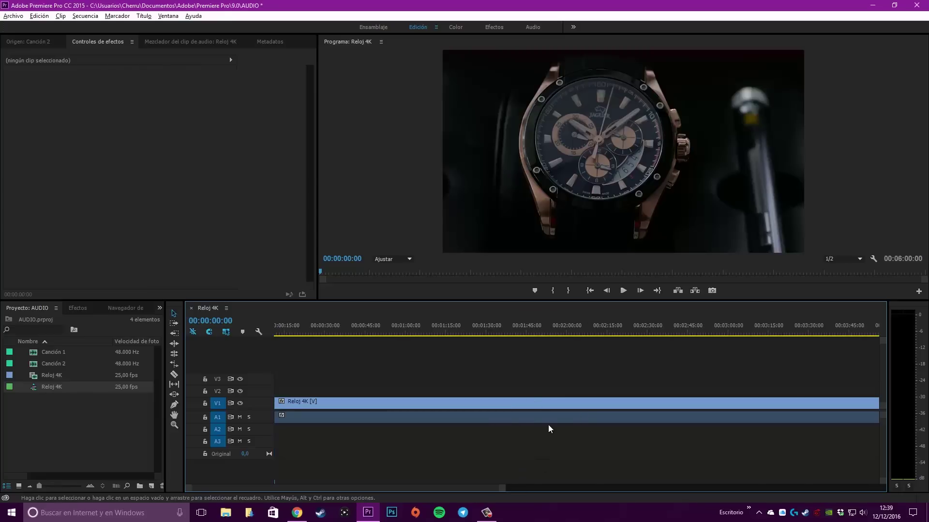
pyautogui.press('-')
pyautogui.press('-')
pyautogui.press('-')
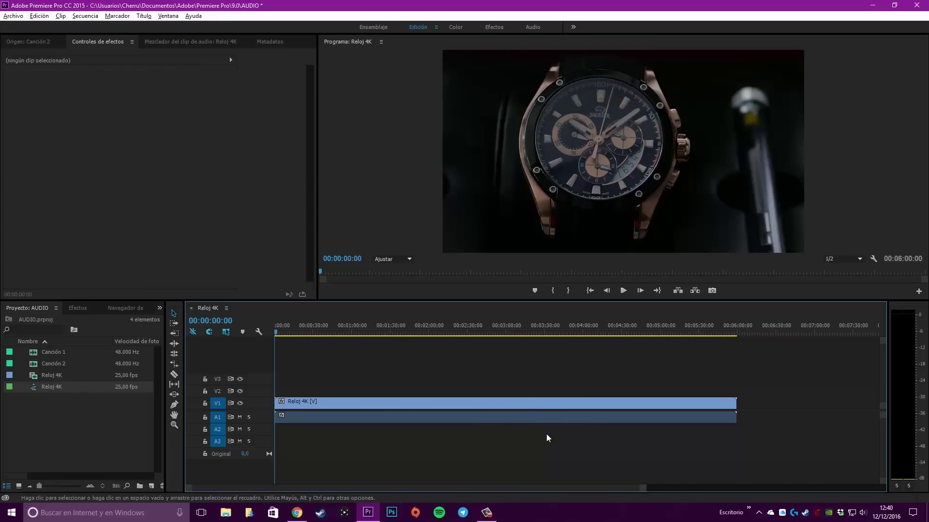
pyautogui.press('=')
pyautogui.press('-')
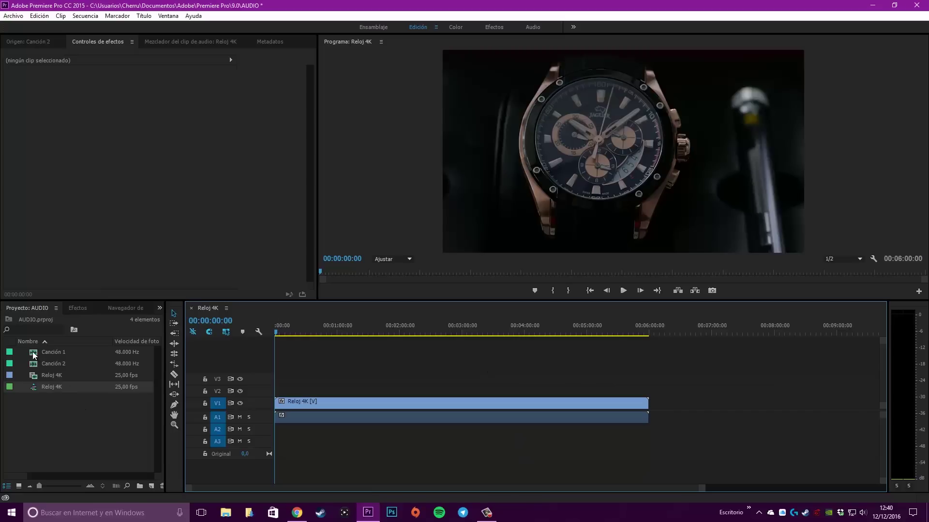
# - Place Canción 1 at the start of a taller A2, adjust its volume, and add Canción 2 after it
pyautogui.moveTo(33, 353); pyautogui.dragTo(280, 429)
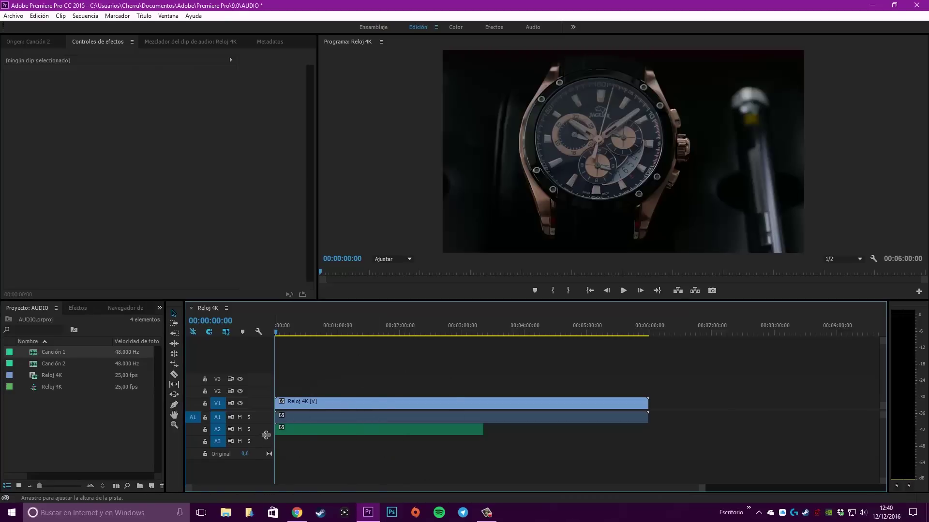
pyautogui.moveTo(266, 436); pyautogui.dragTo(266, 446)
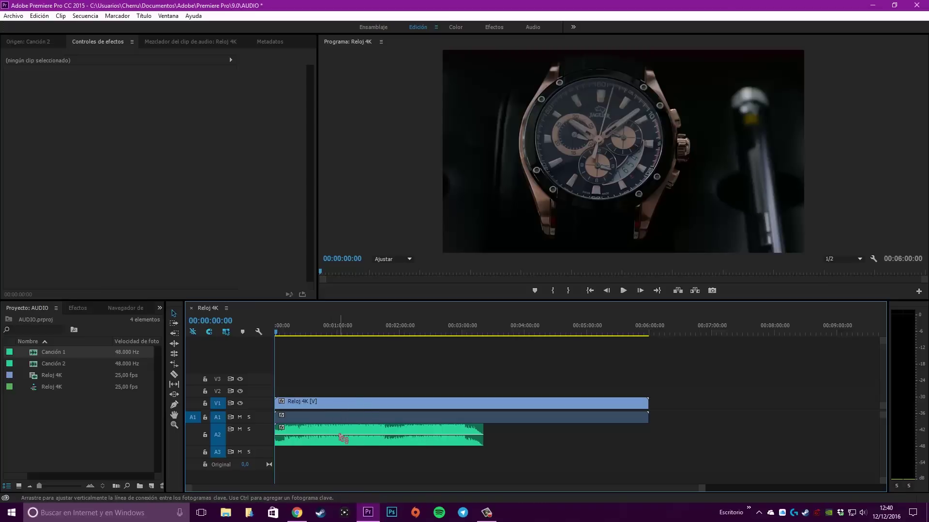
pyautogui.moveTo(343, 435); pyautogui.dragTo(341, 449)
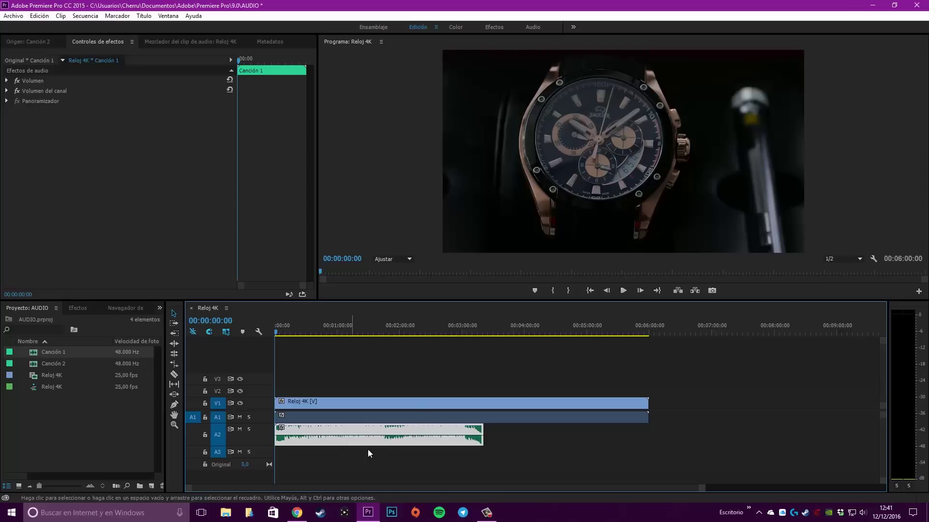
pyautogui.moveTo(30, 362)
pyautogui.mouseDown()
pyautogui.moveTo(521, 428)
pyautogui.moveTo(493, 431)
pyautogui.mouseUp()
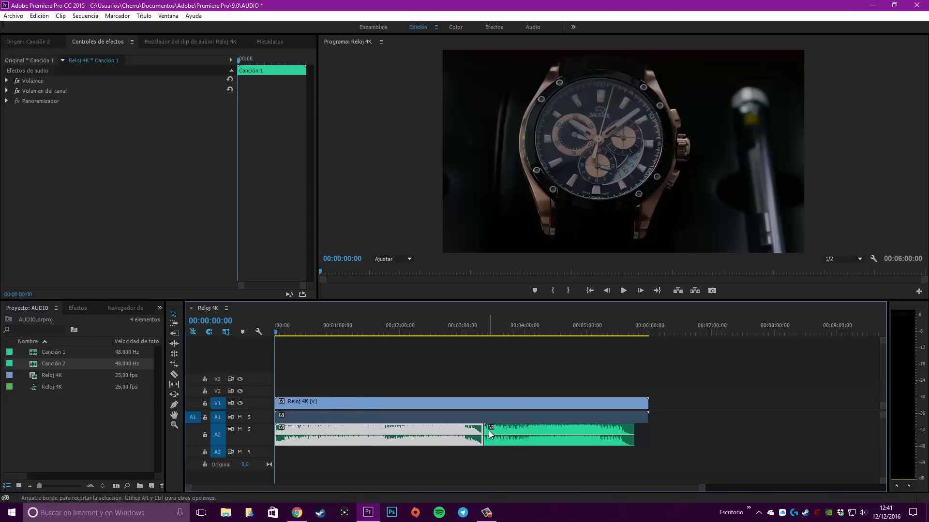
# - Enlarge the Audio 3 track and keep Canción 2 right after Canción 1 on A2
pyautogui.moveTo(509, 429)
pyautogui.mouseDown()
pyautogui.moveTo(532, 441)
pyautogui.moveTo(367, 453)
pyautogui.mouseUp()
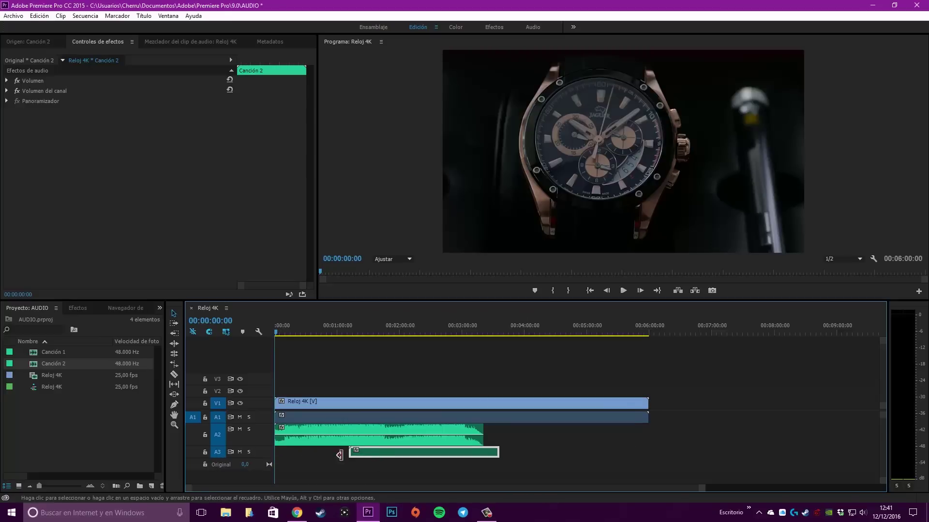
pyautogui.moveTo(260, 458); pyautogui.dragTo(267, 473)
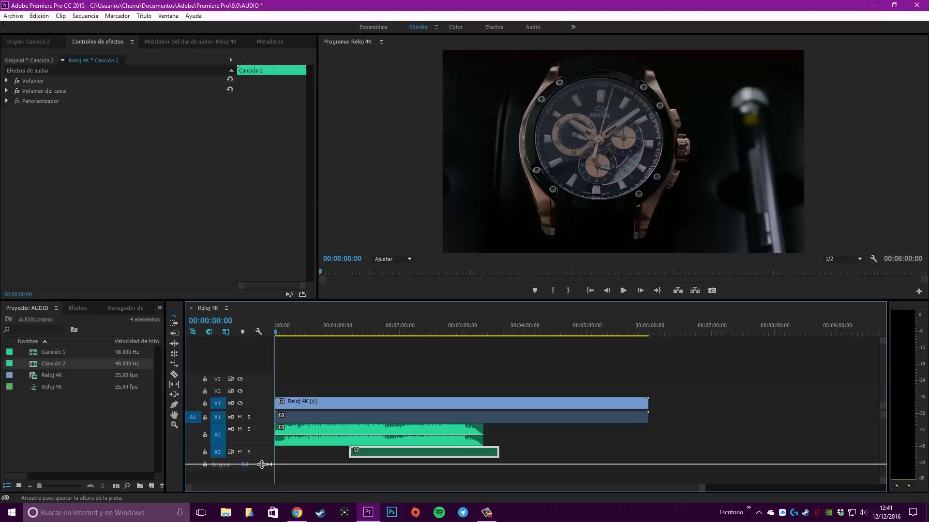
pyautogui.click(317, 457)
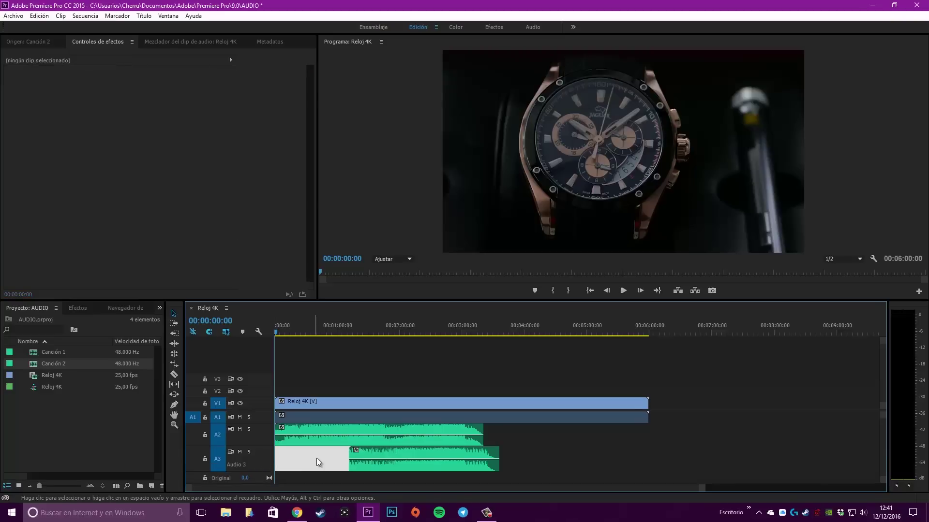
pyautogui.moveTo(379, 449)
pyautogui.mouseDown()
pyautogui.moveTo(529, 457)
pyautogui.moveTo(514, 435)
pyautogui.mouseUp()
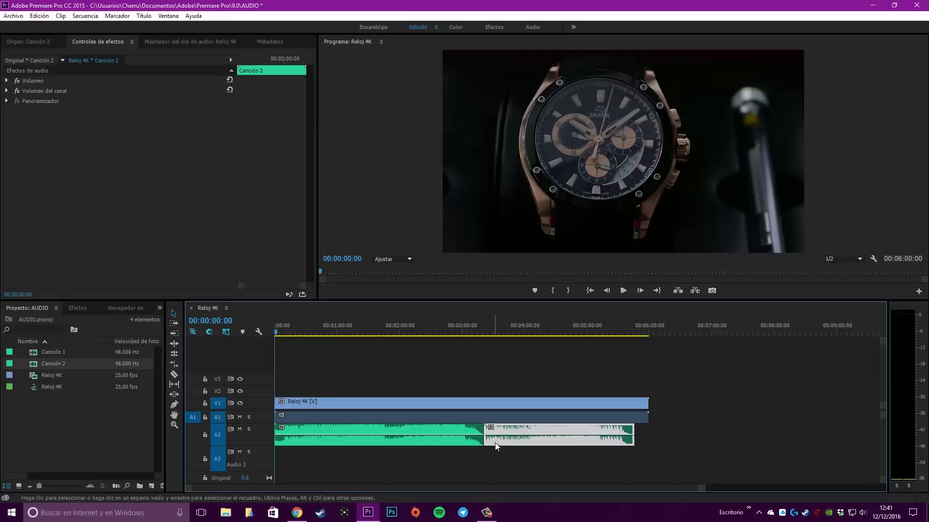
# - Move the playhead to 00:05:35:00 and select Canción 2 on A2
pyautogui.click(553, 334)
pyautogui.moveTo(553, 332); pyautogui.dragTo(553, 334)
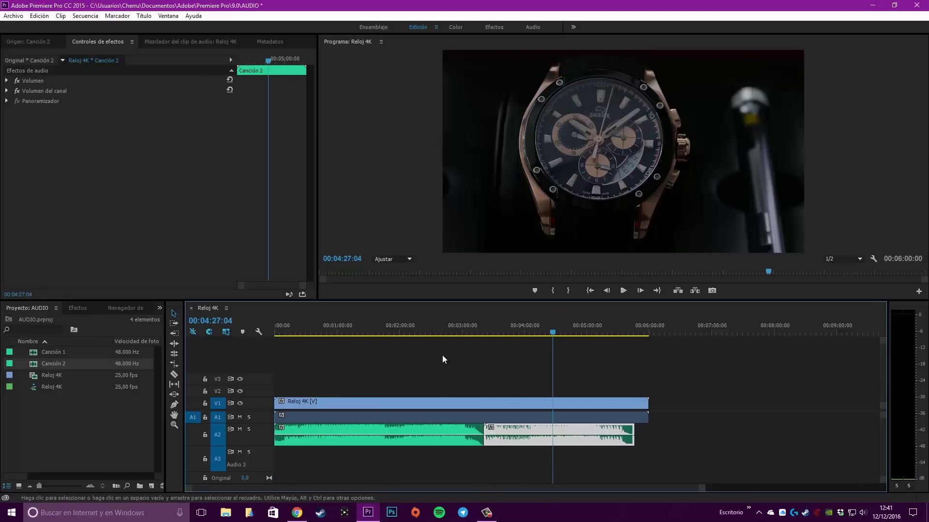
pyautogui.click(434, 411)
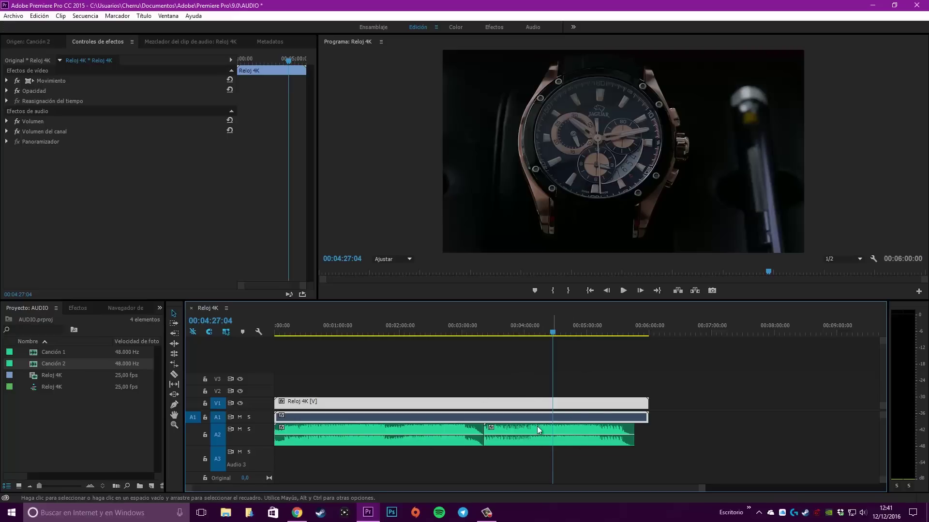
pyautogui.moveTo(575, 336); pyautogui.dragTo(623, 342)
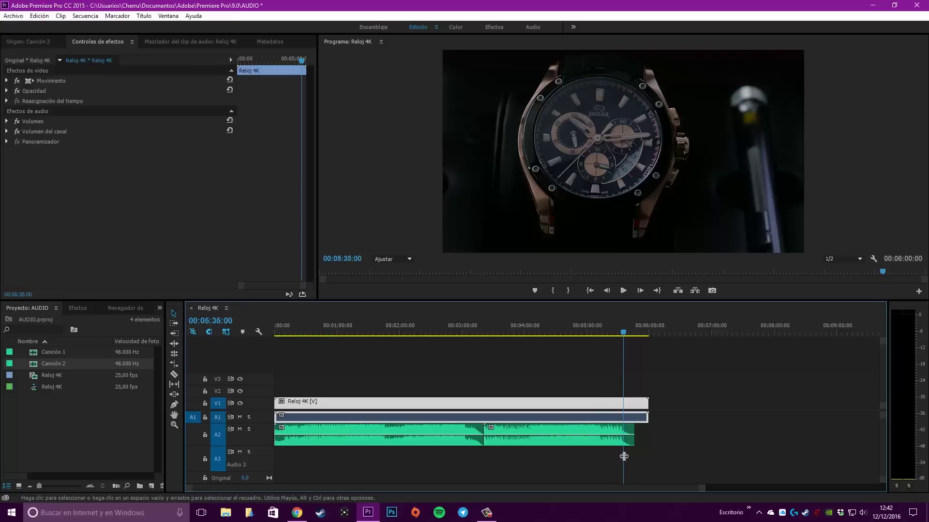
pyautogui.click(604, 432)
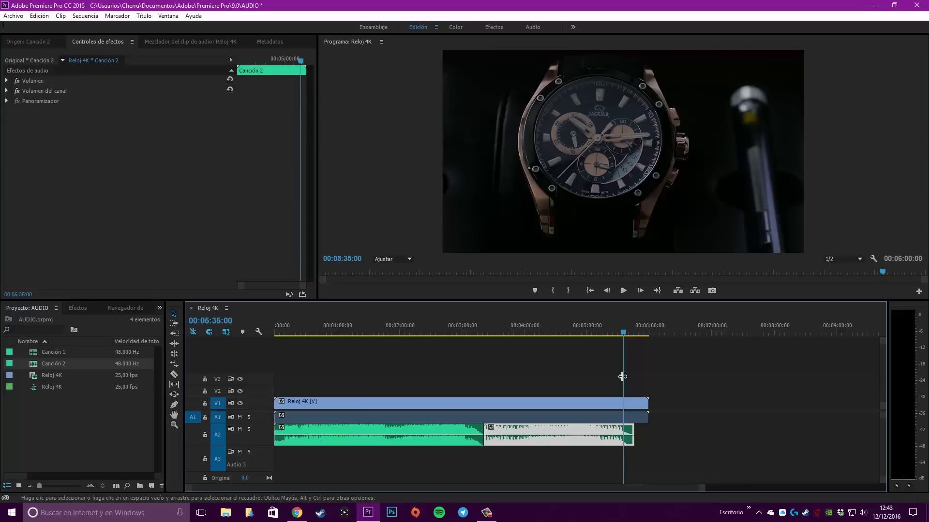
# - Expand Efectos de audio in the Effects panel and select the Retardo delay effect
pyautogui.click(82, 308)
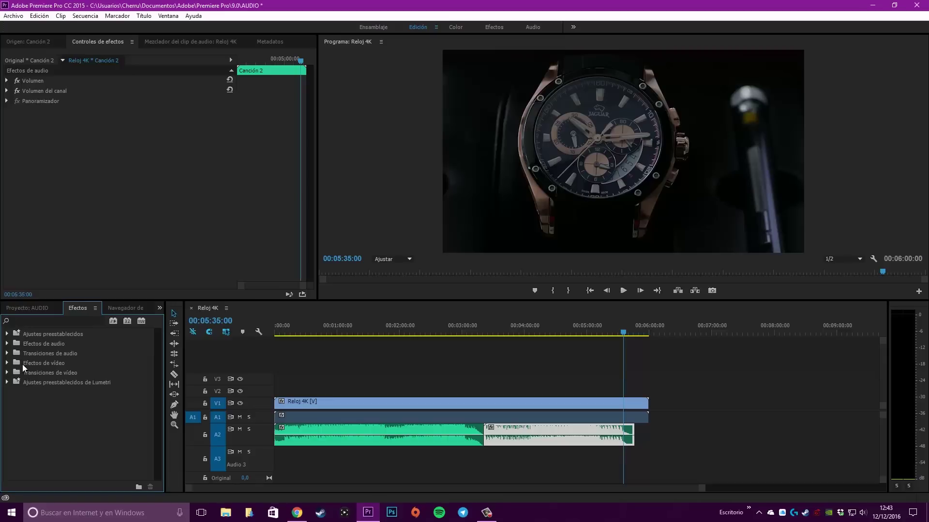
pyautogui.click(39, 363)
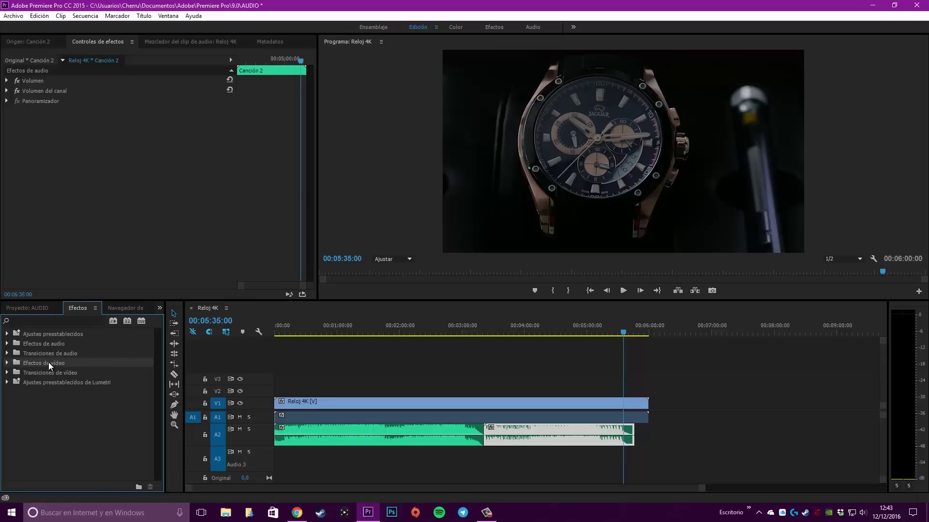
pyautogui.click(39, 343)
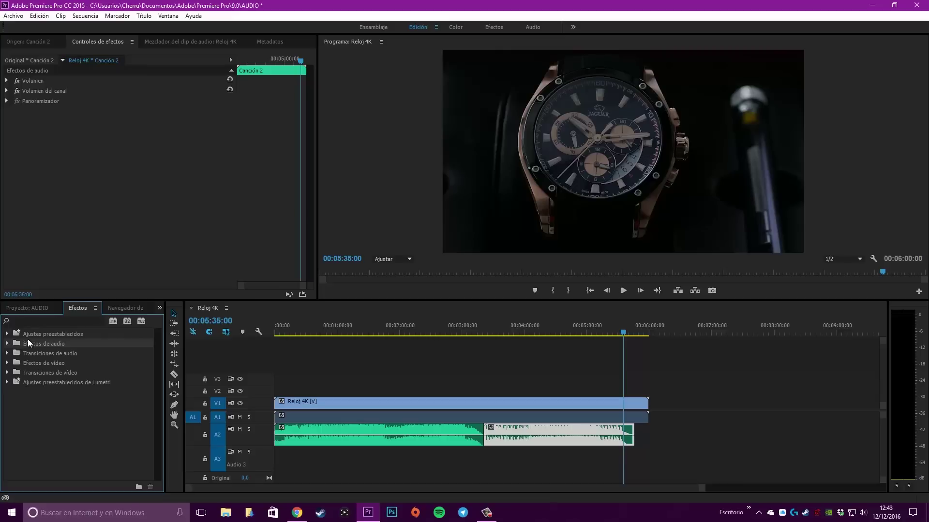
pyautogui.click(7, 344)
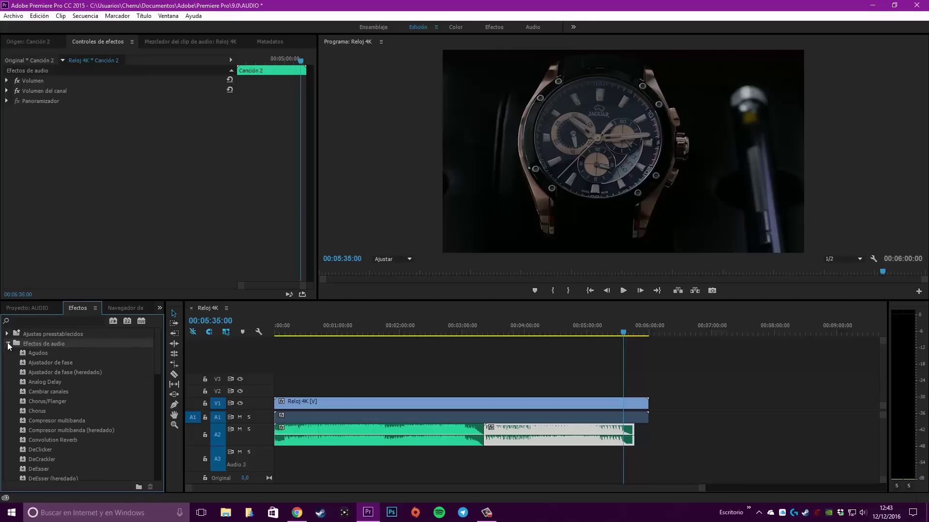
pyautogui.scroll(-1, 63, 383)
pyautogui.scroll(-3, 63, 383)
pyautogui.scroll(-2, 62, 384)
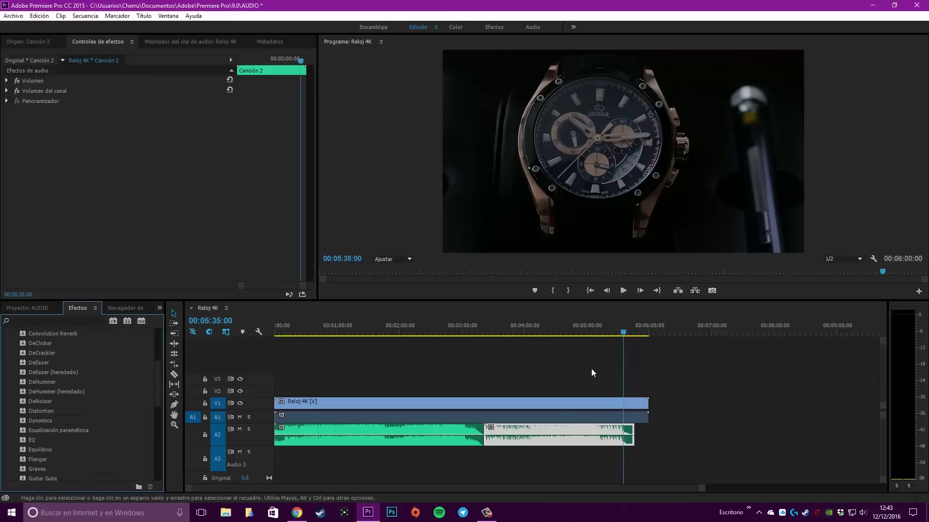
pyautogui.scroll(-3, 99, 379)
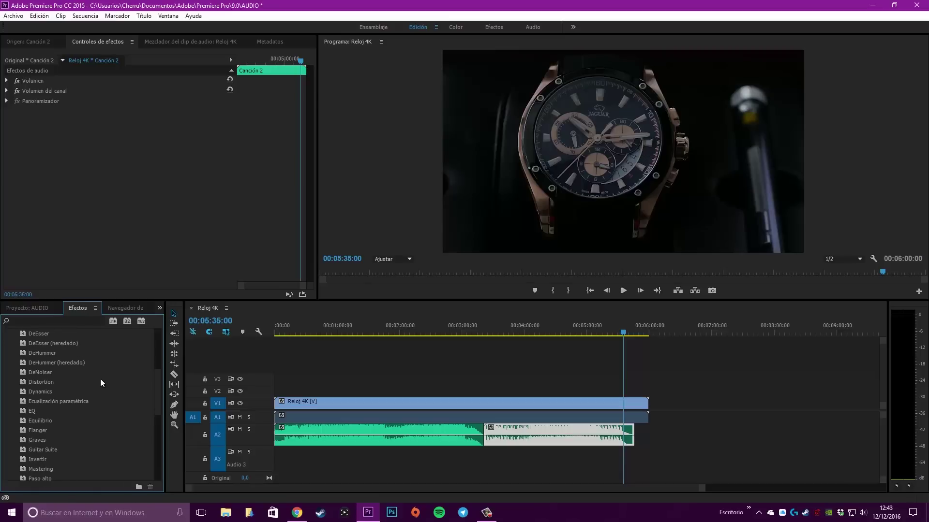
pyautogui.scroll(-1, 93, 408)
pyautogui.scroll(-1, 95, 407)
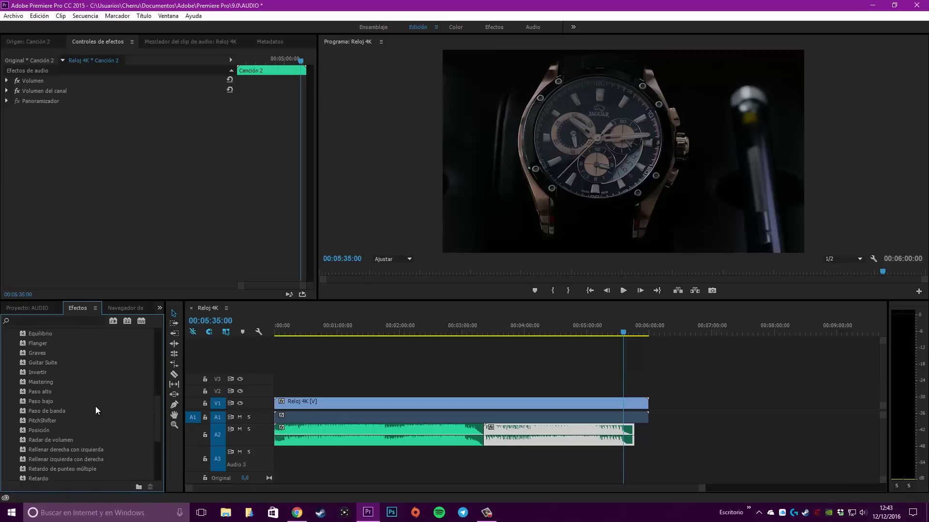
pyautogui.scroll(-1, 96, 406)
pyautogui.scroll(-1, 95, 405)
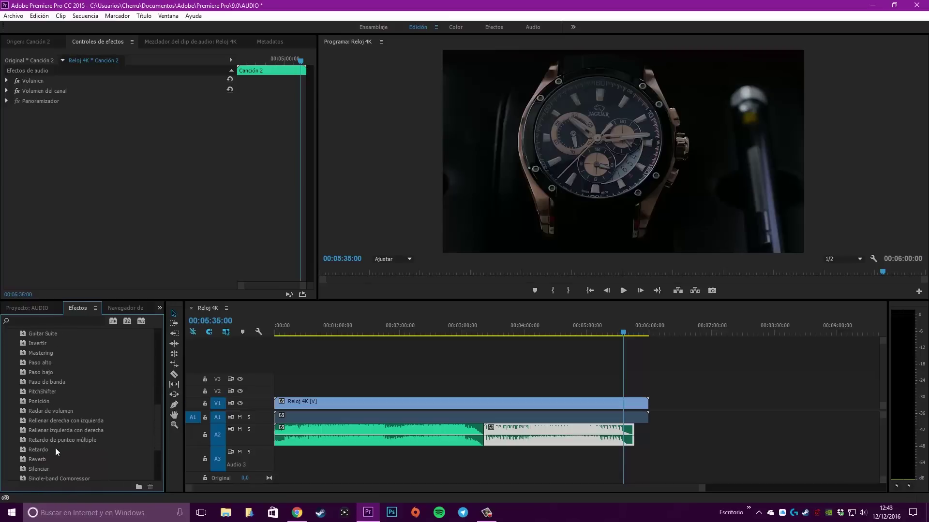
pyautogui.click(30, 450)
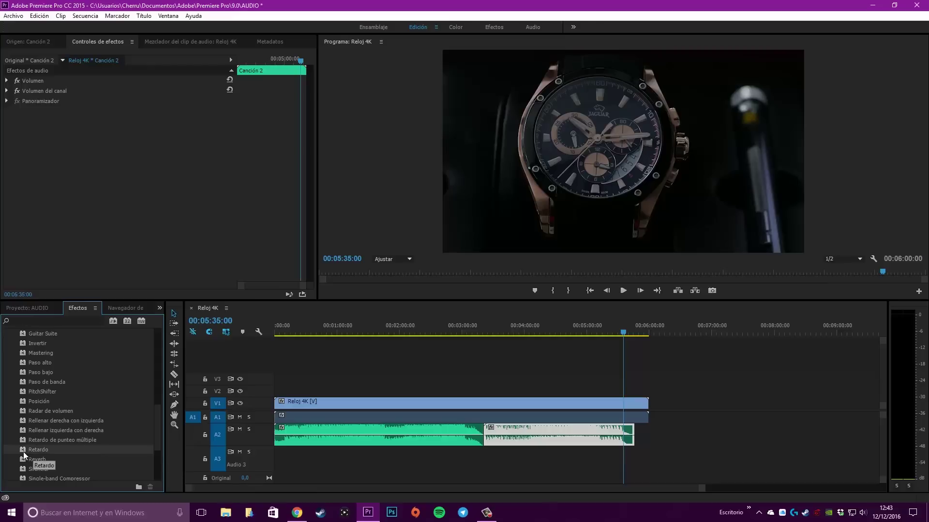
# - Drag Retardo over the A2 music clip, then take it back without applying it
pyautogui.moveTo(22, 450)
pyautogui.mouseDown()
pyautogui.moveTo(365, 372)
pyautogui.moveTo(496, 377)
pyautogui.mouseUp()
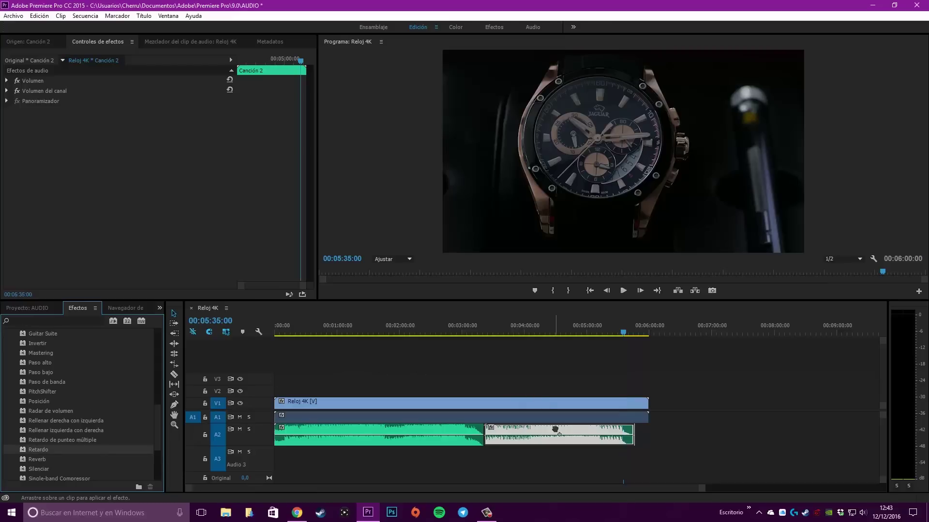
pyautogui.moveTo(539, 398)
pyautogui.mouseDown()
pyautogui.moveTo(557, 435)
pyautogui.moveTo(517, 447)
pyautogui.mouseUp()
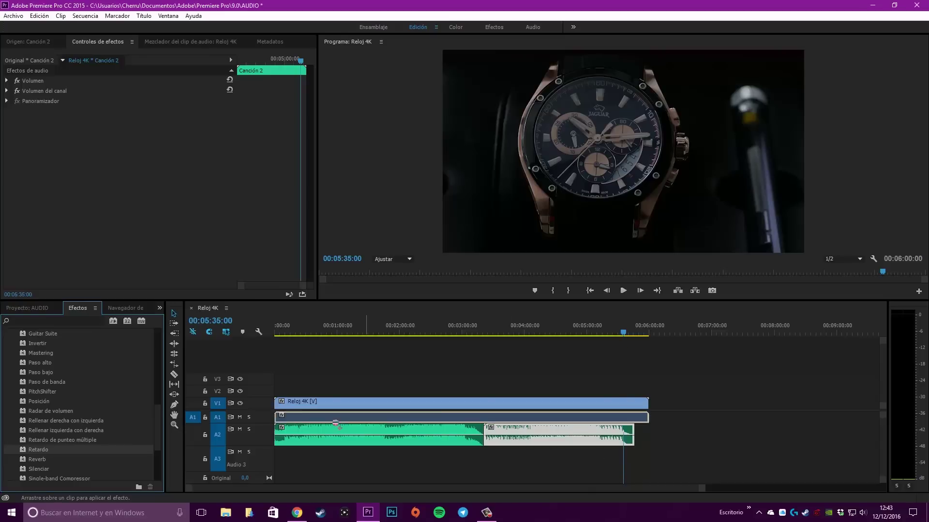
pyautogui.moveTo(517, 447); pyautogui.dragTo(45, 451)
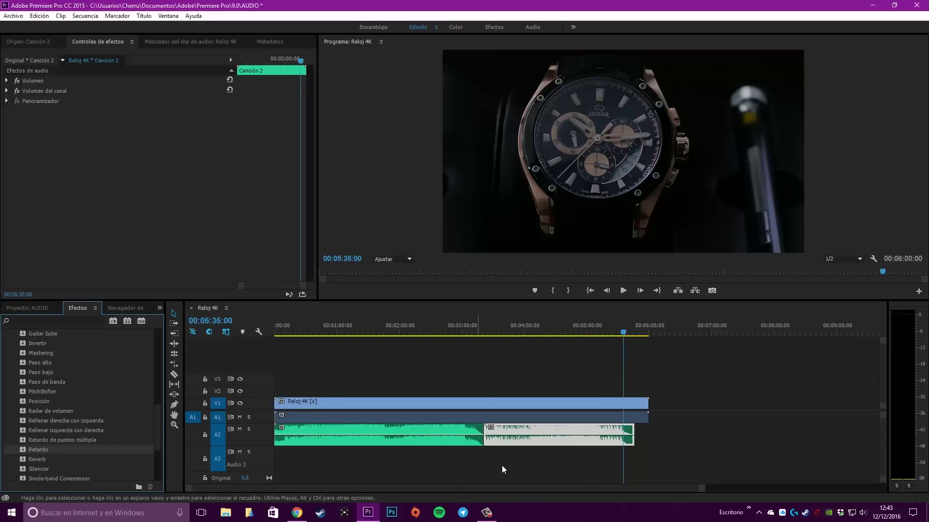
# - Zoom the timeline in, listen around the fade, and park the playhead at 00:05:34:14
pyautogui.scroll(1, 626, 436)
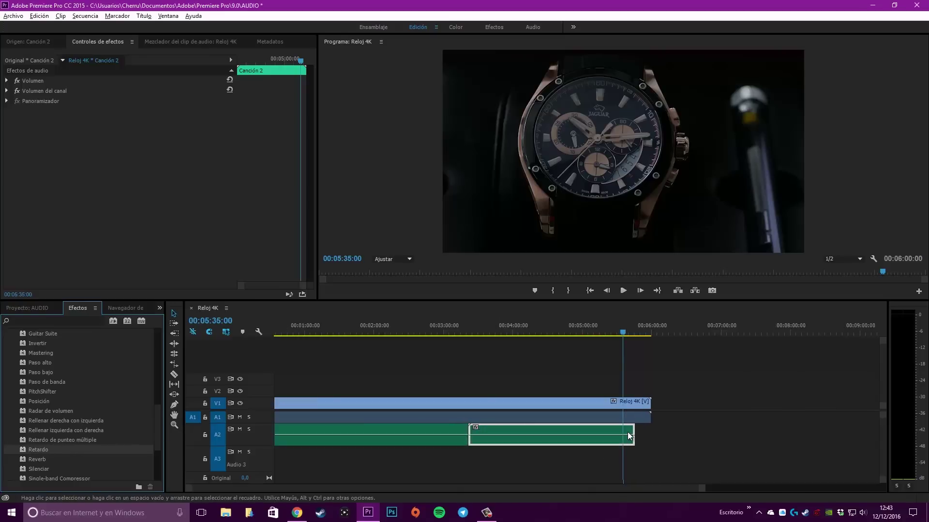
pyautogui.scroll(1, 627, 436)
pyautogui.scroll(1, 627, 437)
pyautogui.scroll(1, 626, 434)
pyautogui.scroll(1, 626, 434)
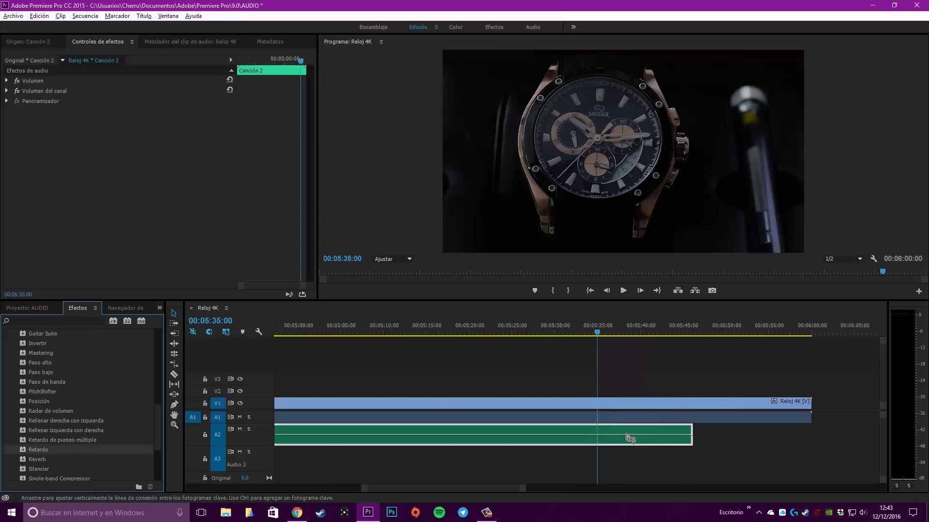
pyautogui.scroll(1, 627, 436)
pyautogui.scroll(1, 627, 437)
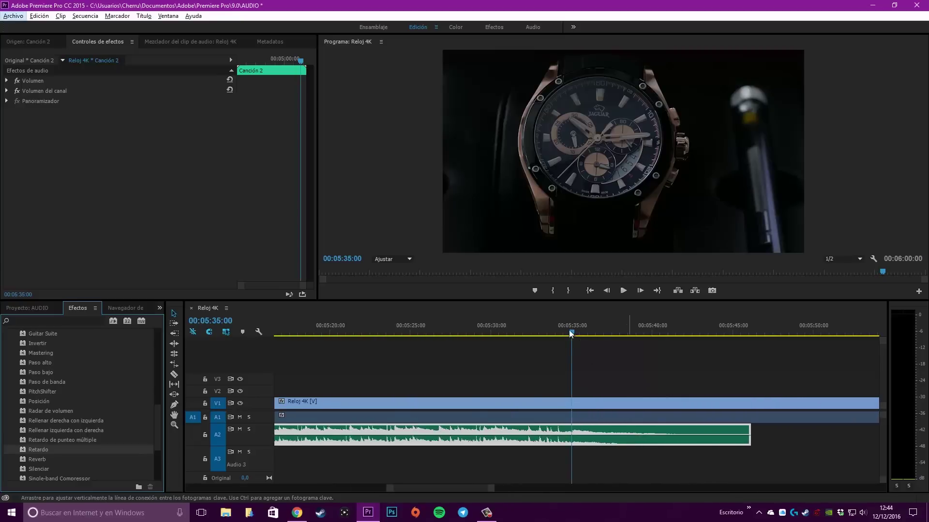
pyautogui.moveTo(571, 333); pyautogui.dragTo(568, 334)
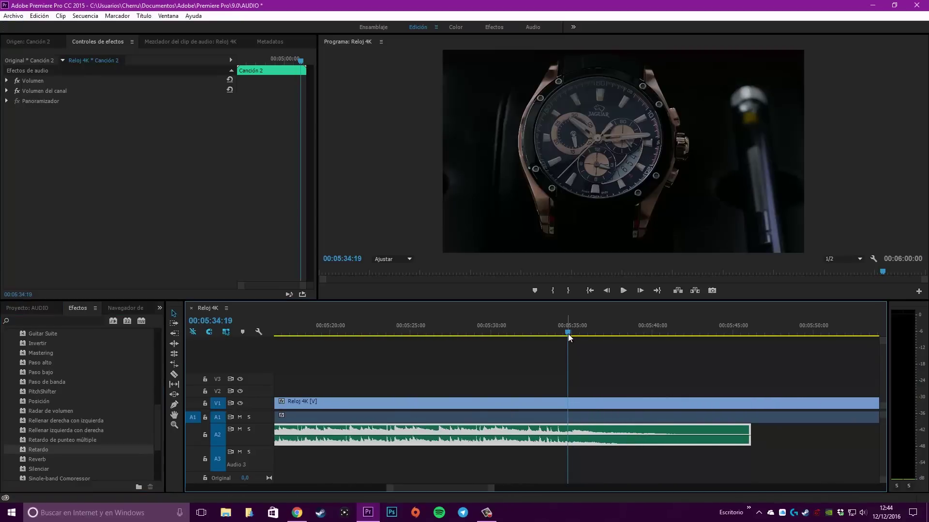
pyautogui.press('space')
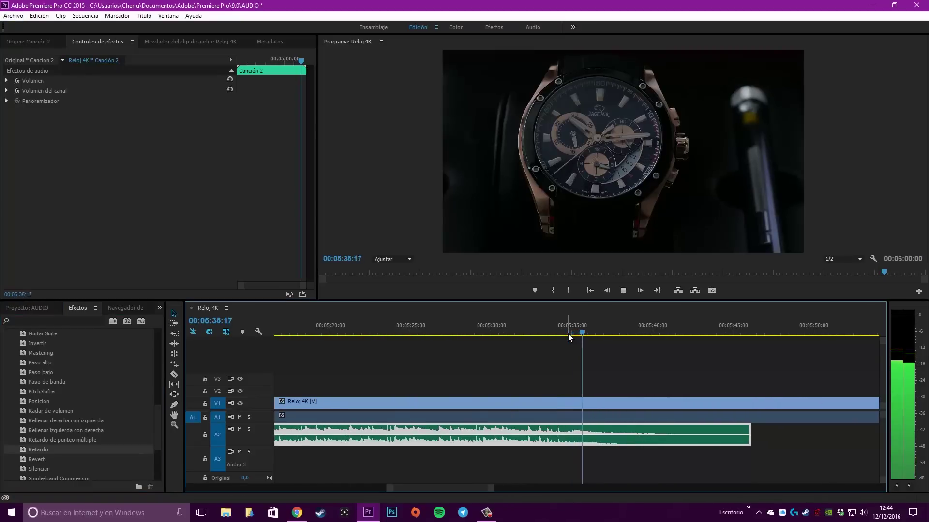
pyautogui.click(565, 333)
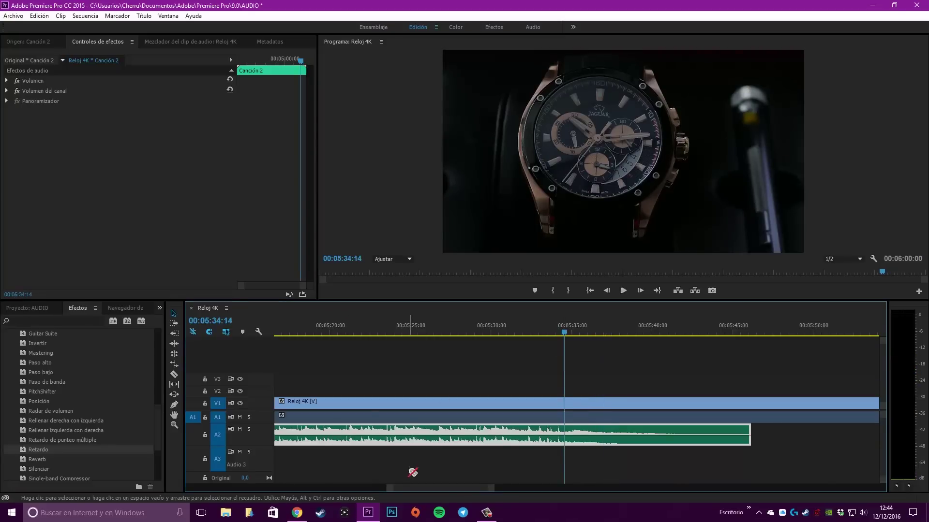
# - Razor Canción 2 on A2 at 00:05:34:14 and apply Retardo to the right-hand piece
pyautogui.press('c')
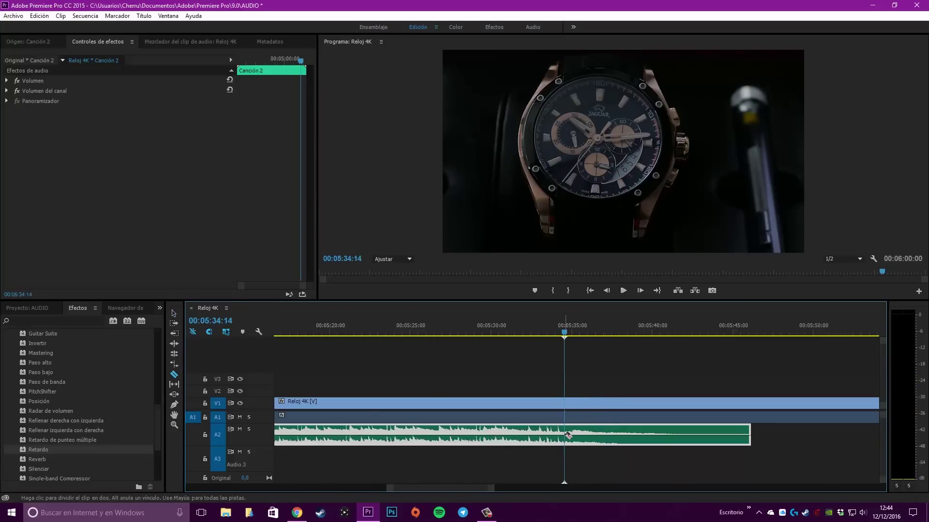
pyautogui.click(565, 434)
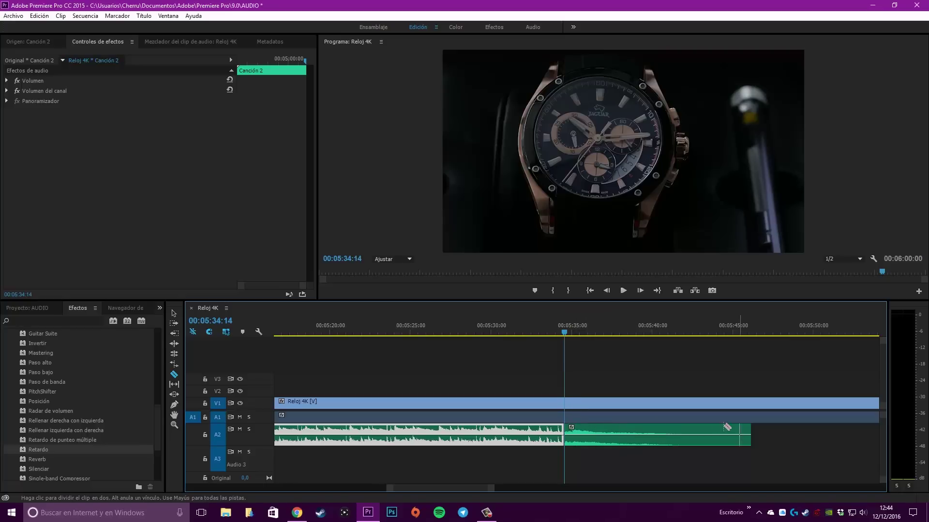
pyautogui.press('v')
pyautogui.click(616, 431)
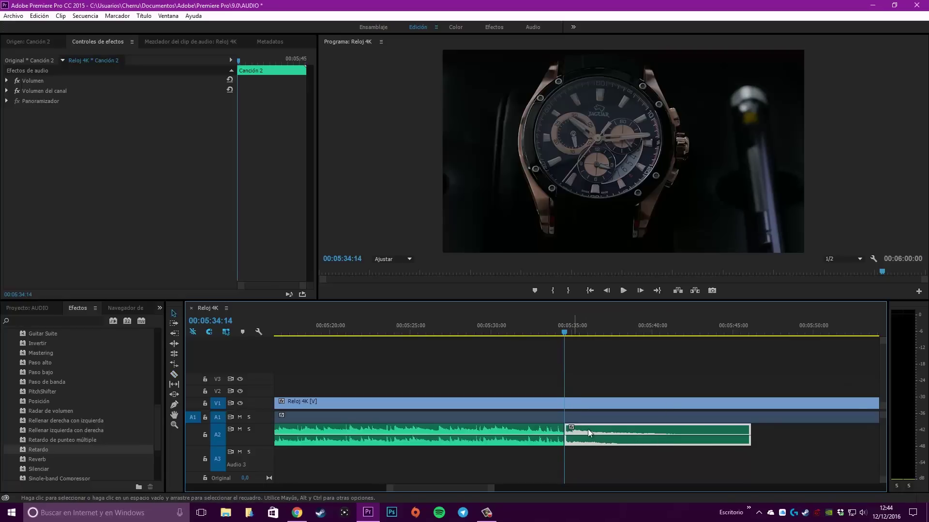
pyautogui.moveTo(29, 450)
pyautogui.mouseDown()
pyautogui.moveTo(105, 406)
pyautogui.moveTo(596, 434)
pyautogui.mouseUp()
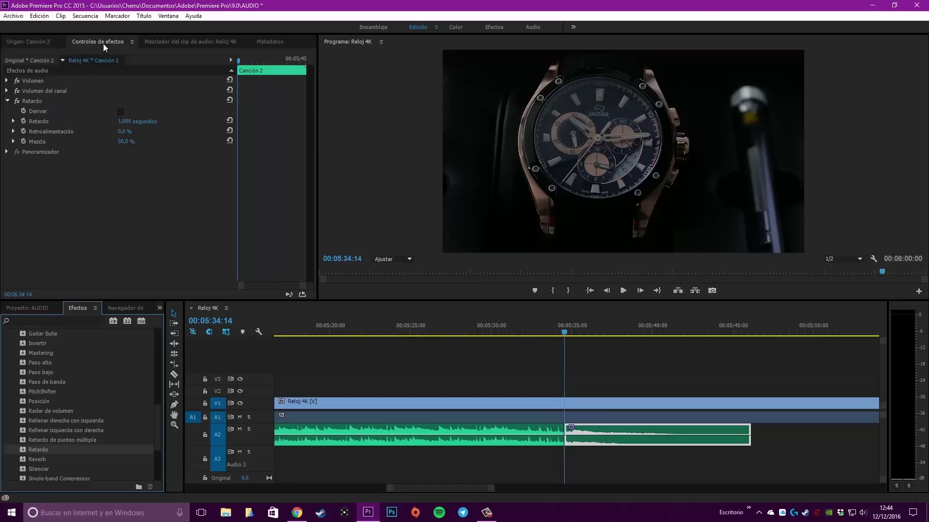
# - In Effect Controls, expand Retardo and its Retardo, Retroalimentación and Mezcla parameters
pyautogui.click(7, 101)
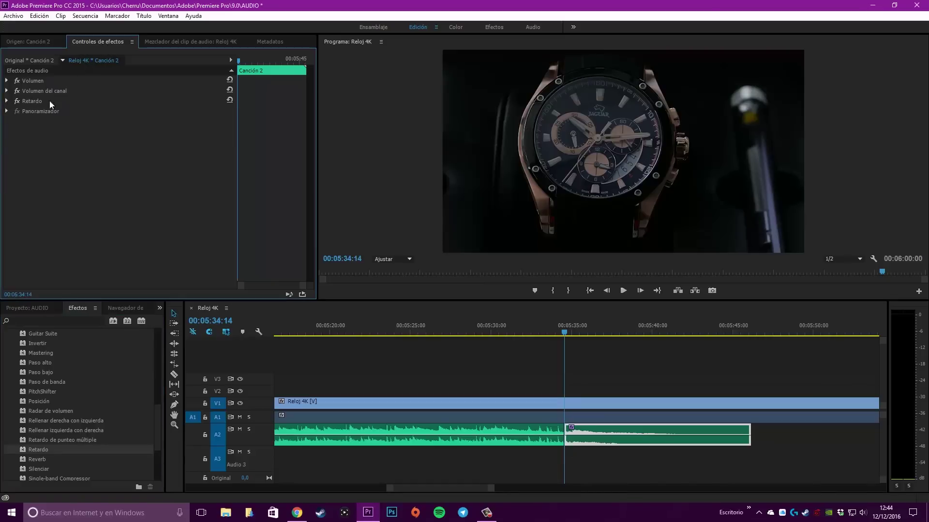
pyautogui.click(7, 101)
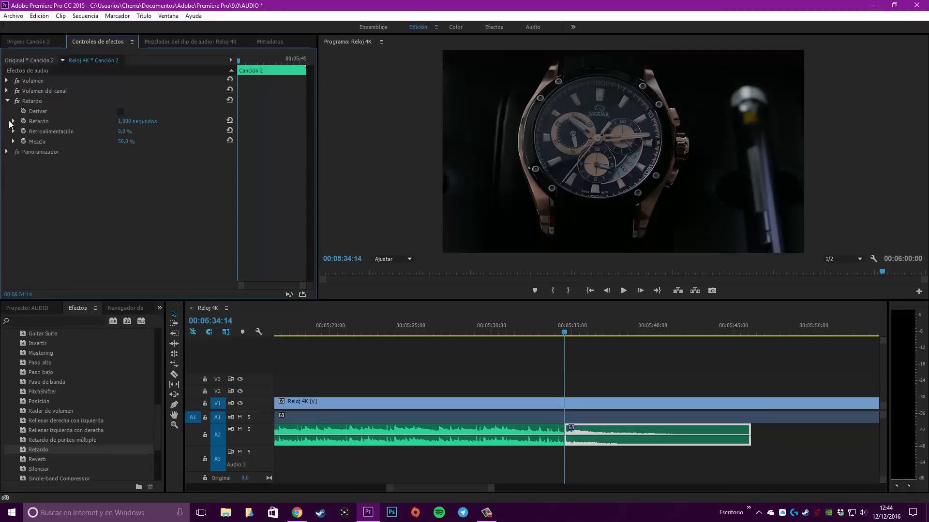
pyautogui.click(13, 121)
pyautogui.click(14, 148)
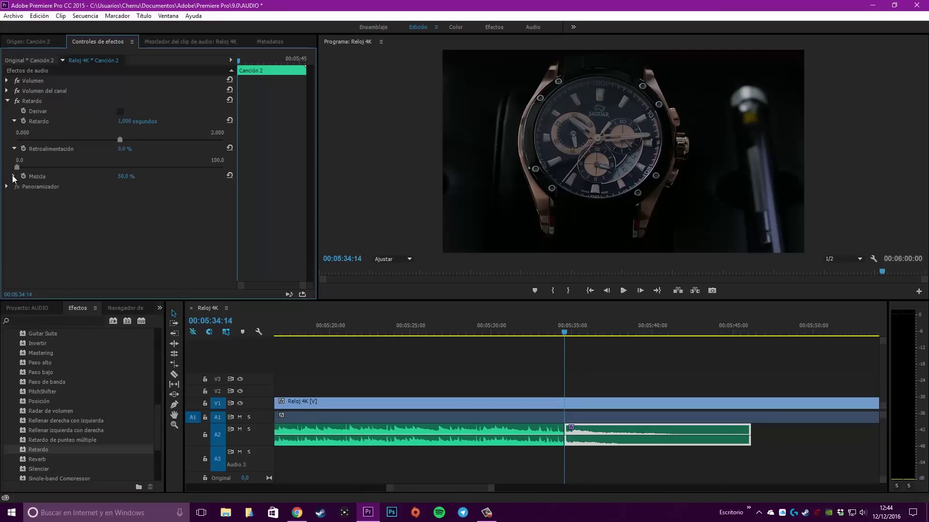
pyautogui.click(14, 159)
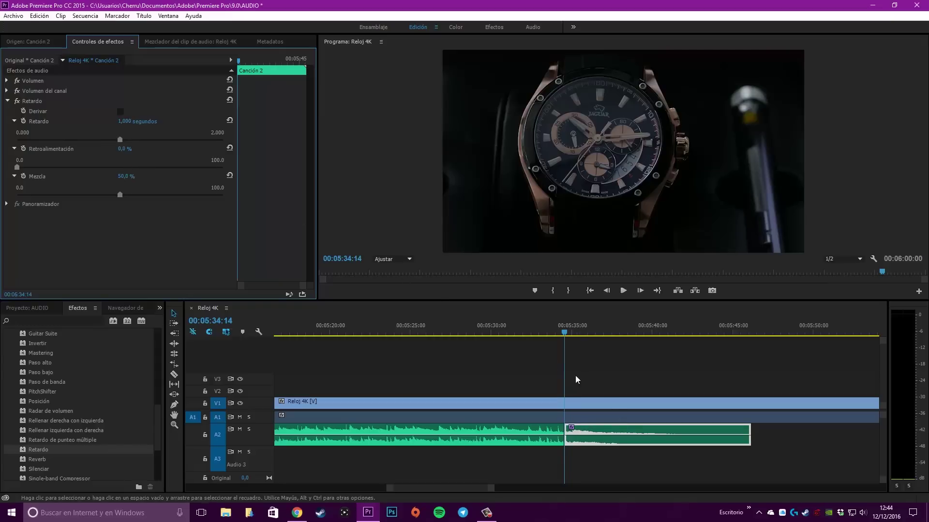
# - Set Retardo to 1,597 s delay, 41,3 % feedback and 70,0 % mix, then play the tail back
pyautogui.click(120, 138)
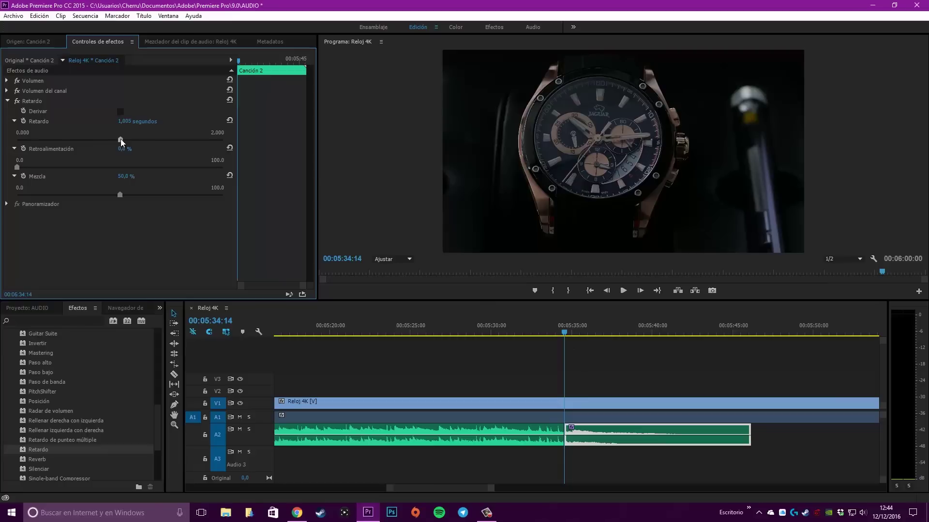
pyautogui.moveTo(154, 145); pyautogui.dragTo(167, 145)
pyautogui.moveTo(17, 168); pyautogui.dragTo(67, 168)
pyautogui.moveTo(99, 178); pyautogui.dragTo(103, 178)
pyautogui.press('space')
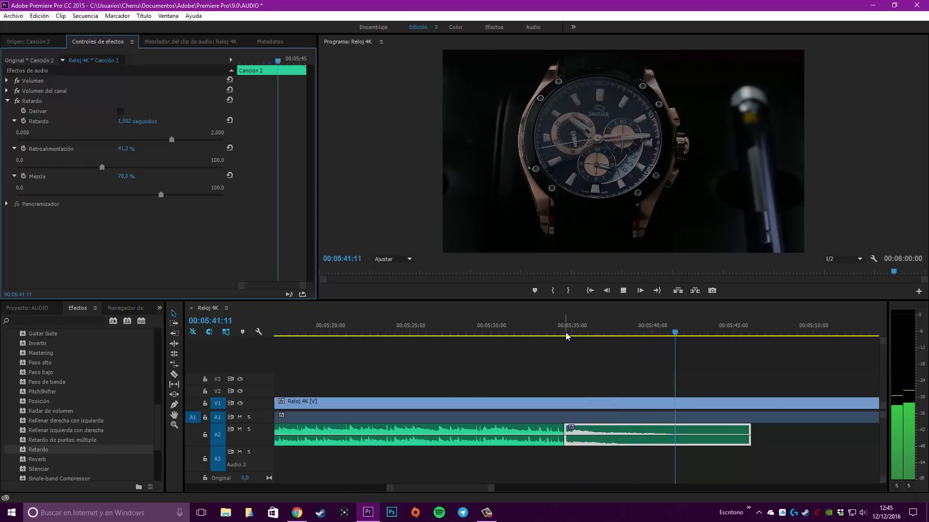
pyautogui.click(623, 290)
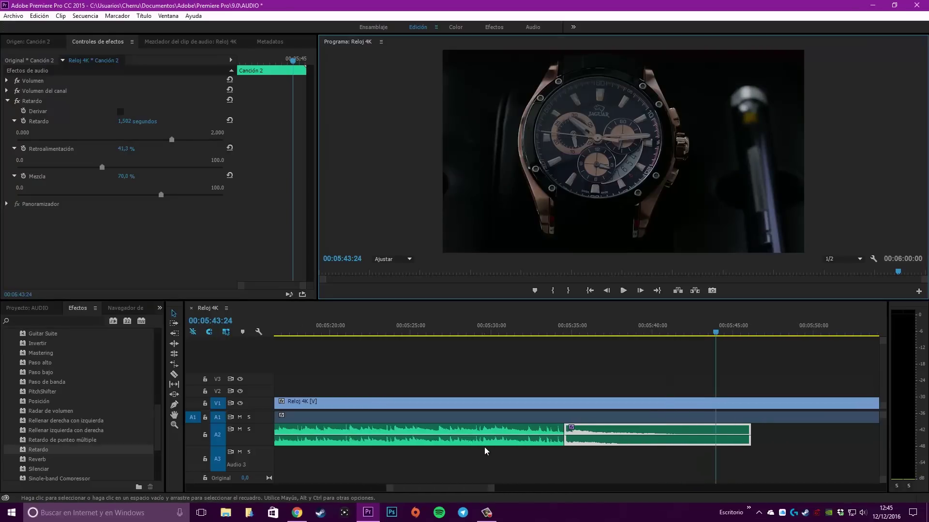
# - Zoom the timeline out and move the playhead back to 00:05:15:13 over the first A2 piece
pyautogui.scroll(3, 485, 449)
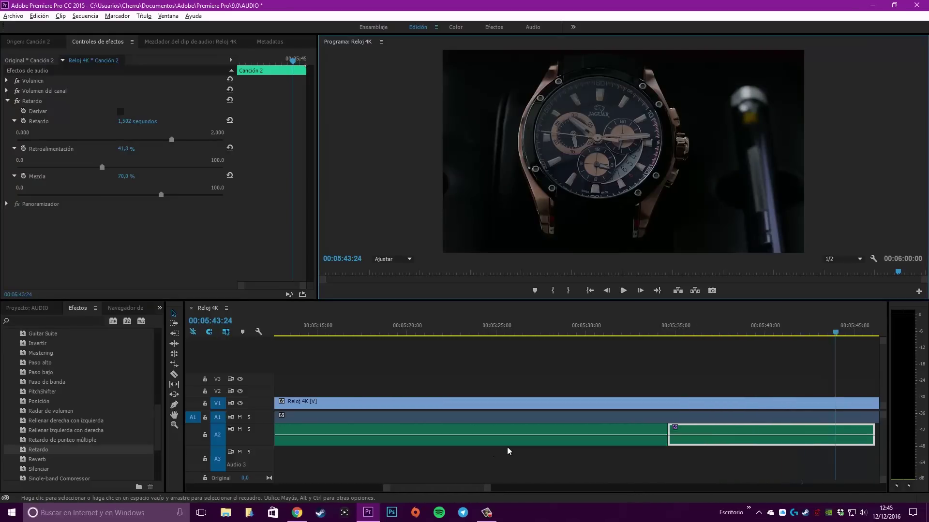
pyautogui.scroll(-2, 510, 450)
pyautogui.scroll(-2, 510, 450)
pyautogui.scroll(-2, 510, 450)
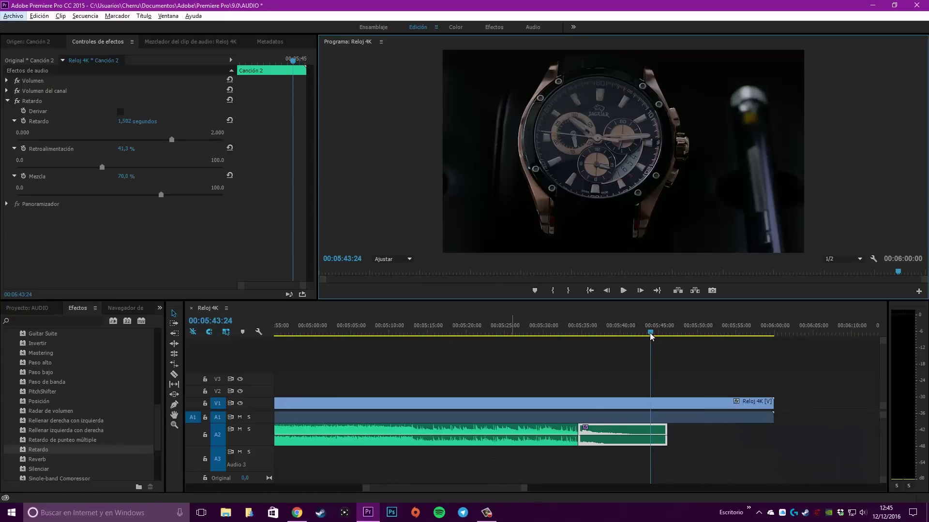
pyautogui.moveTo(649, 333); pyautogui.dragTo(445, 335)
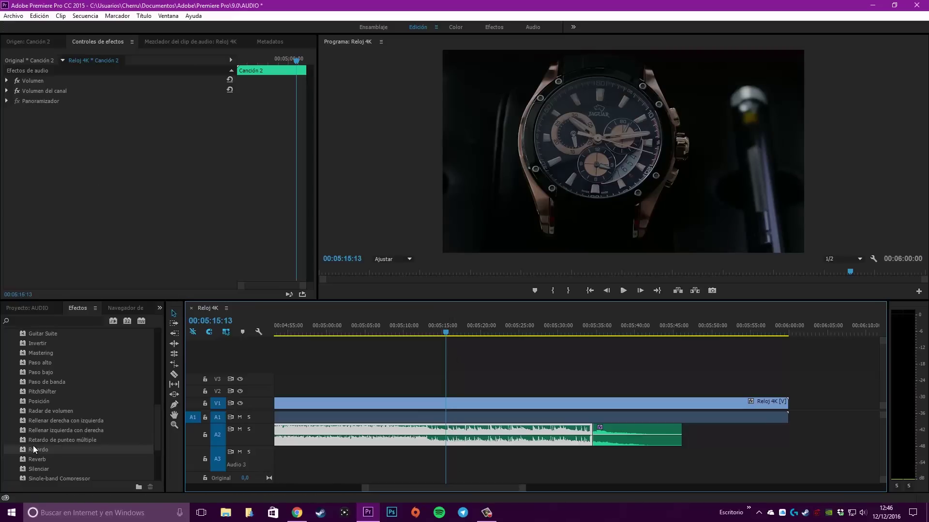
# - Apply Retardo to the Canción 2 music and expand its delay, Retroalimentación and Mezcla controls
pyautogui.moveTo(22, 449); pyautogui.dragTo(452, 431)
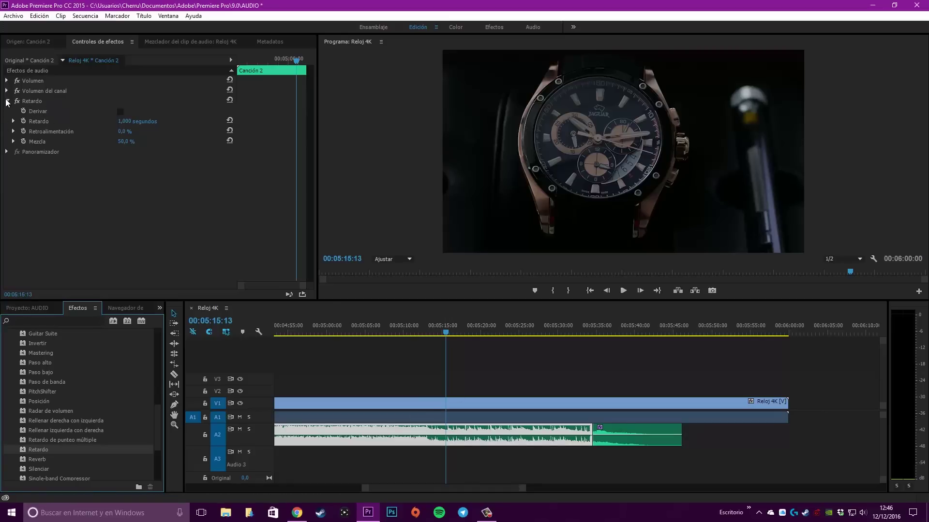
pyautogui.click(13, 121)
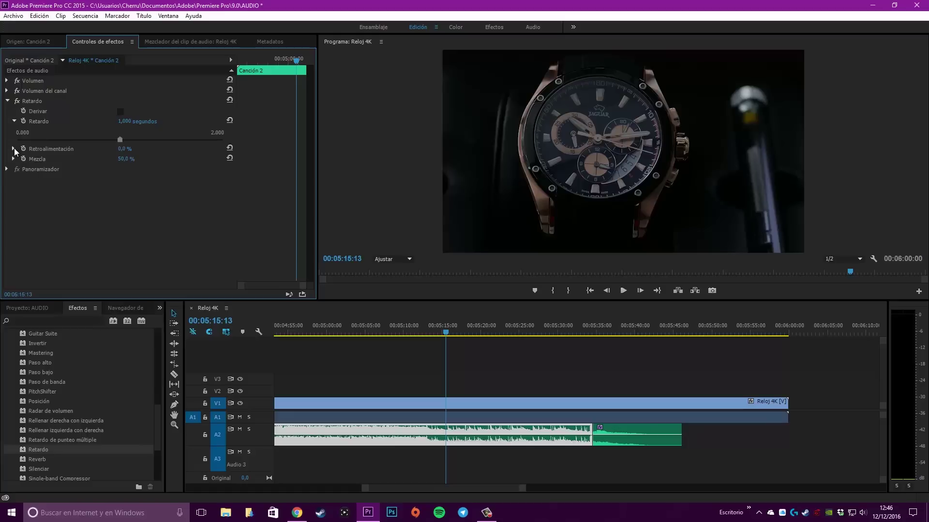
pyautogui.click(13, 149)
pyautogui.click(14, 176)
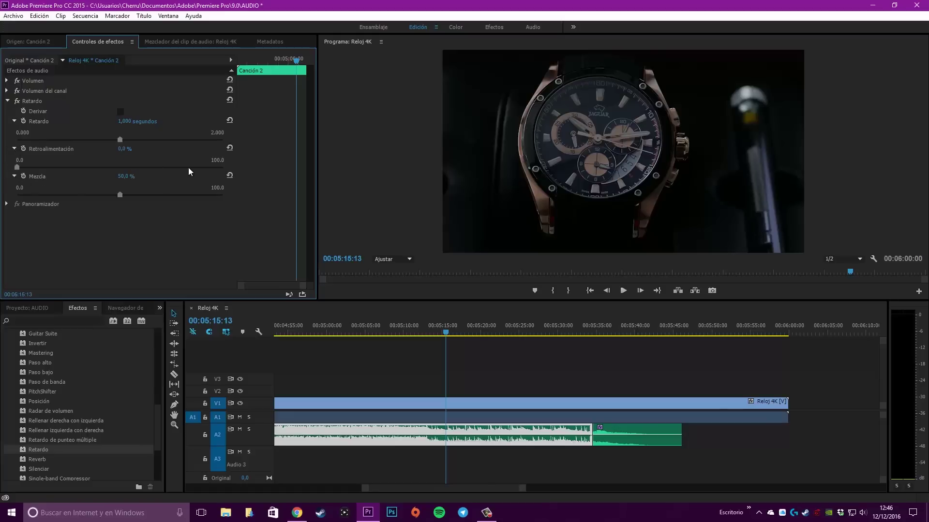
# - Set starting keyframes for delay, Retroalimentación and Mezcla at 00:05:15:13, then move a few seconds later
pyautogui.click(23, 121)
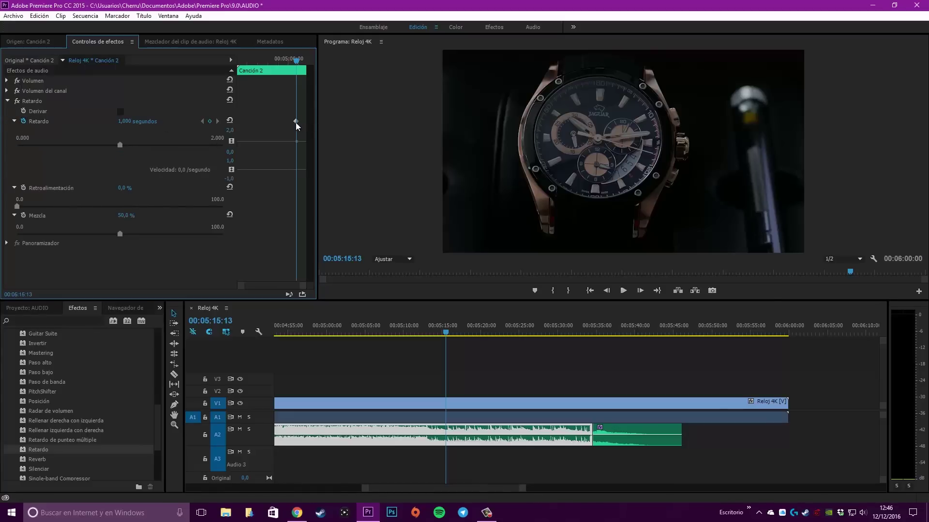
pyautogui.click(24, 188)
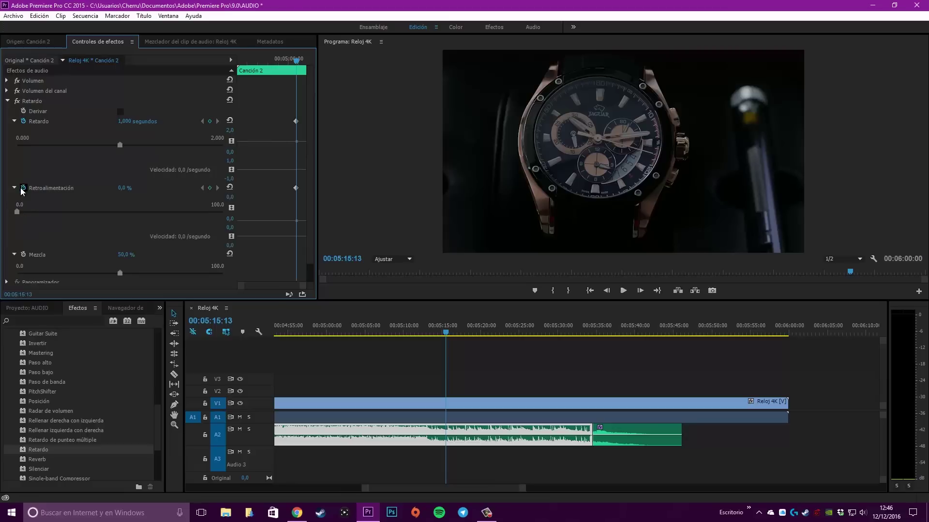
pyautogui.click(23, 254)
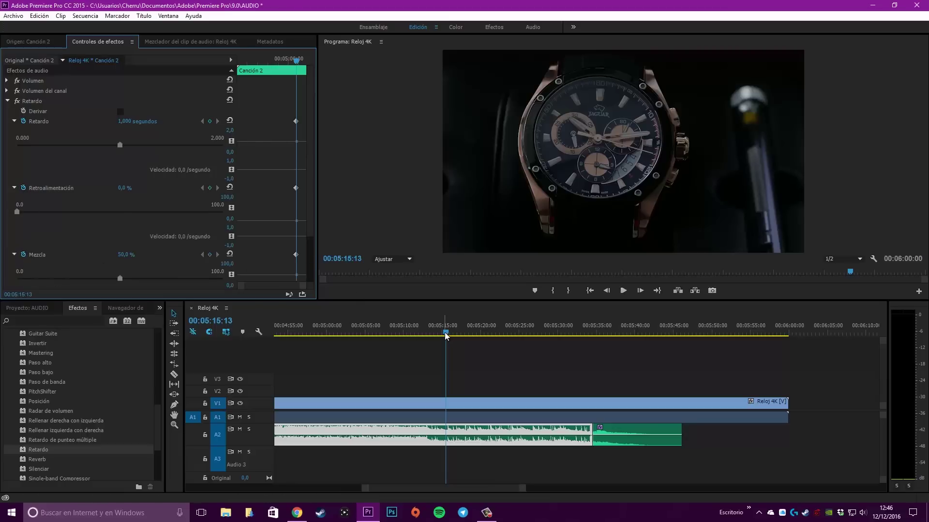
pyautogui.moveTo(445, 332); pyautogui.dragTo(475, 335)
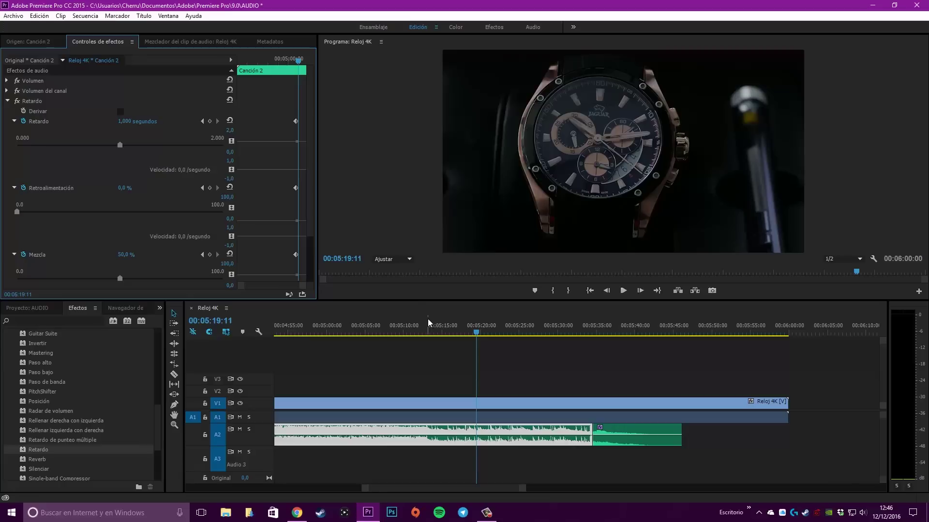
# - Add keyframes setting delay 1,498 seconds, feedback 42,0 % and mix 71,4 % at 00:05:22:08
pyautogui.click(209, 121)
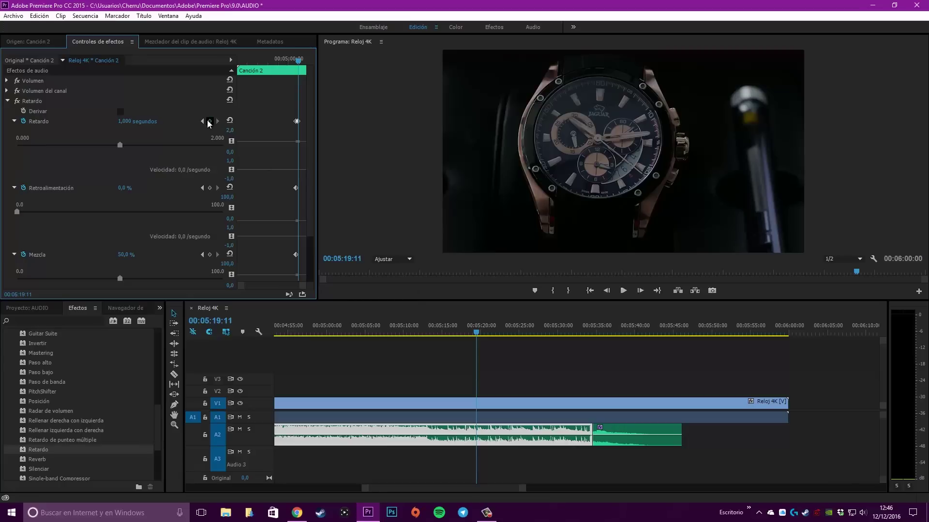
pyautogui.click(210, 188)
pyautogui.click(210, 254)
pyautogui.moveTo(124, 145); pyautogui.dragTo(170, 150)
pyautogui.moveTo(18, 213); pyautogui.dragTo(104, 216)
pyautogui.moveTo(121, 284); pyautogui.dragTo(163, 287)
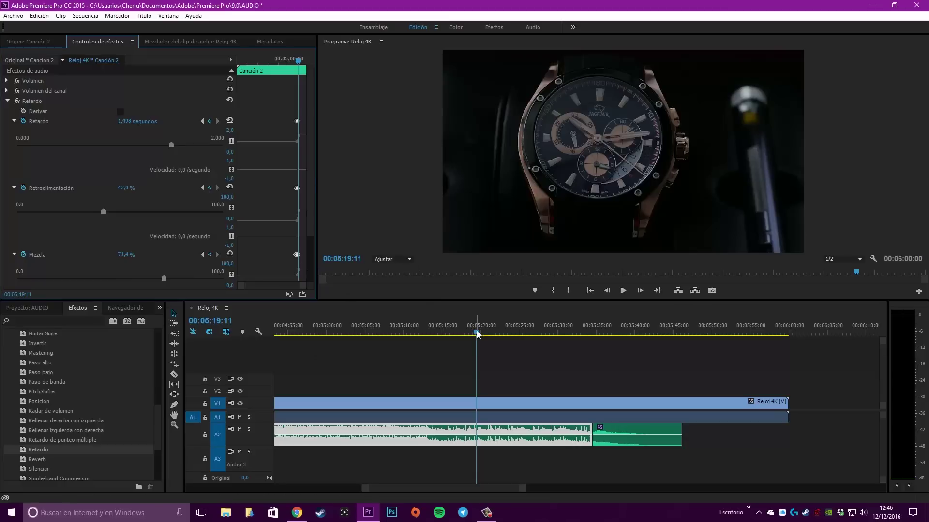
# - Play back the changing delay from before the keyframes, then zoom the timeline out
pyautogui.moveTo(439, 332); pyautogui.dragTo(446, 333)
pyautogui.press('space')
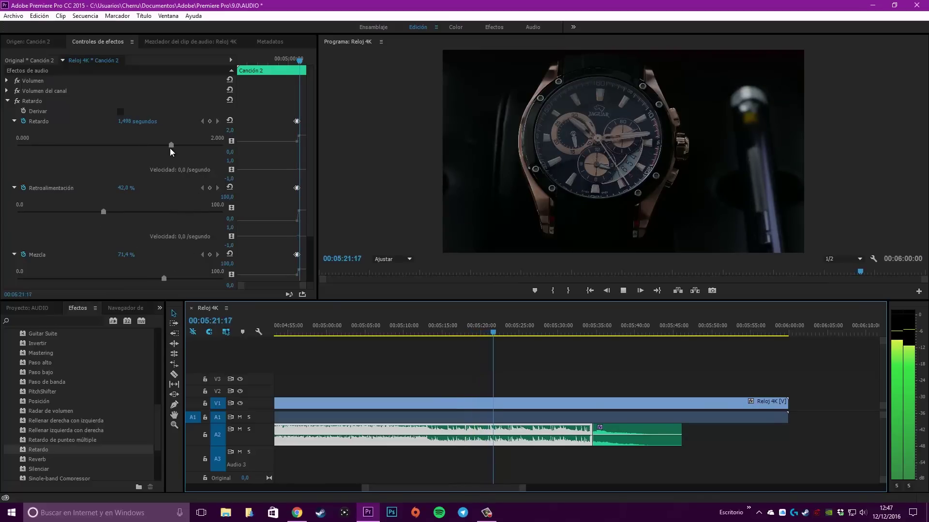
pyautogui.press('space')
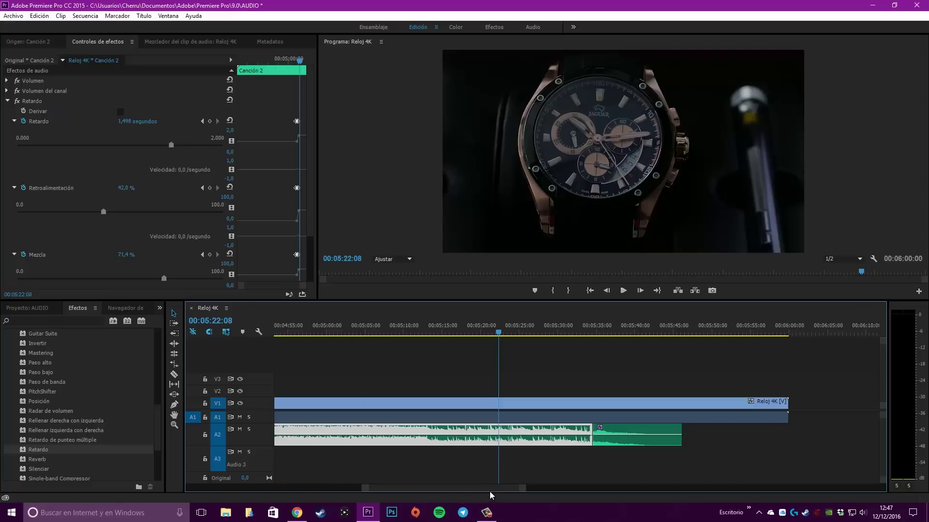
pyautogui.moveTo(489, 491); pyautogui.dragTo(486, 490)
pyautogui.press('-')
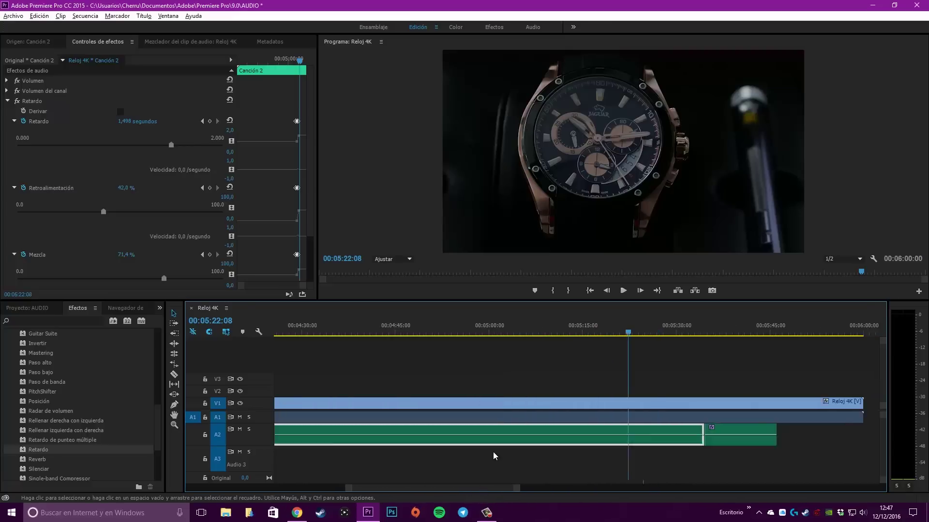
pyautogui.press('-')
pyautogui.press('-')
pyautogui.press('alt')
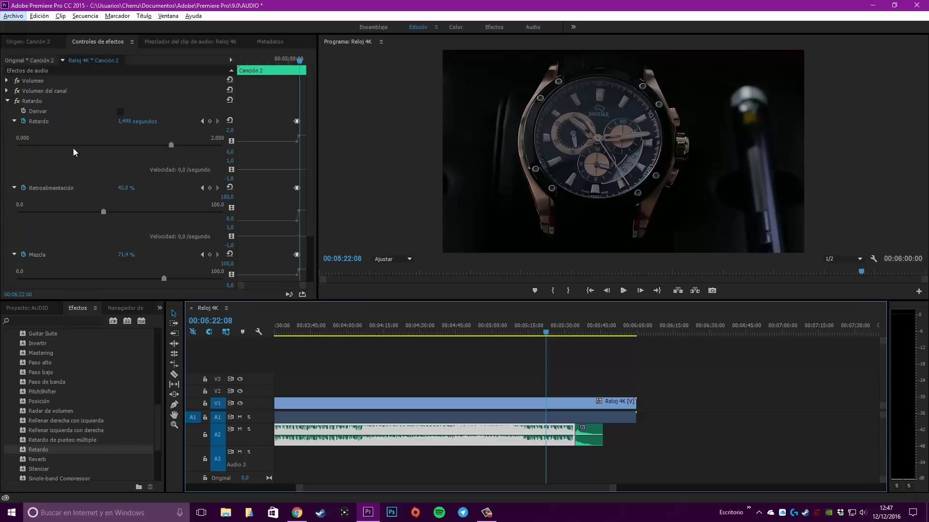
# - Delete the Retardo effect from Canción 2 and play the sequence without it
pyautogui.click(31, 100)
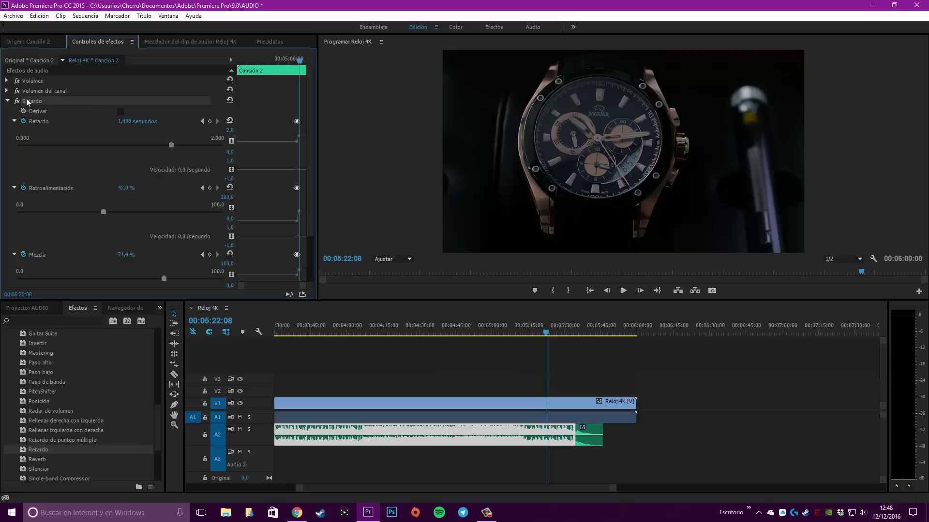
pyautogui.press('Delete')
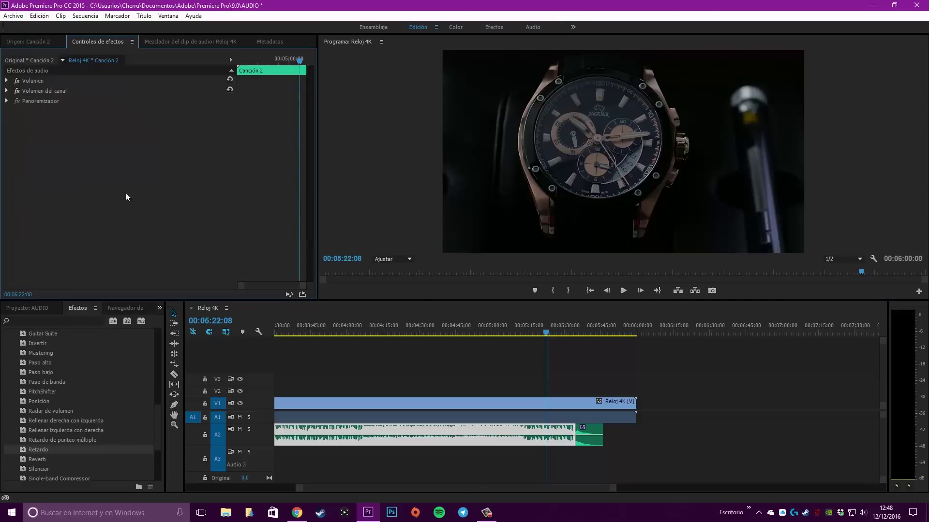
pyautogui.press('space')
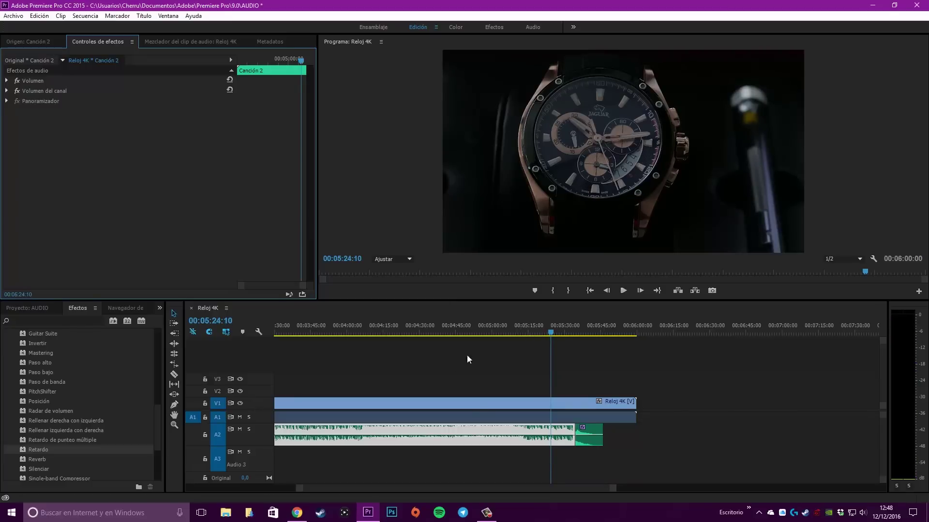
pyautogui.scroll(1, 338, 378)
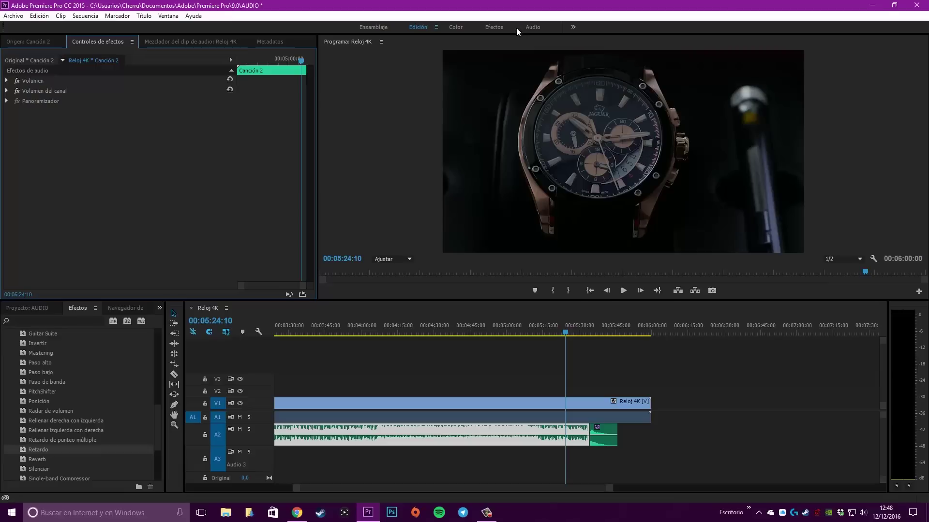
# - Switch to the Audio workspace with the track mixer and return to about four minutes
pyautogui.click(533, 28)
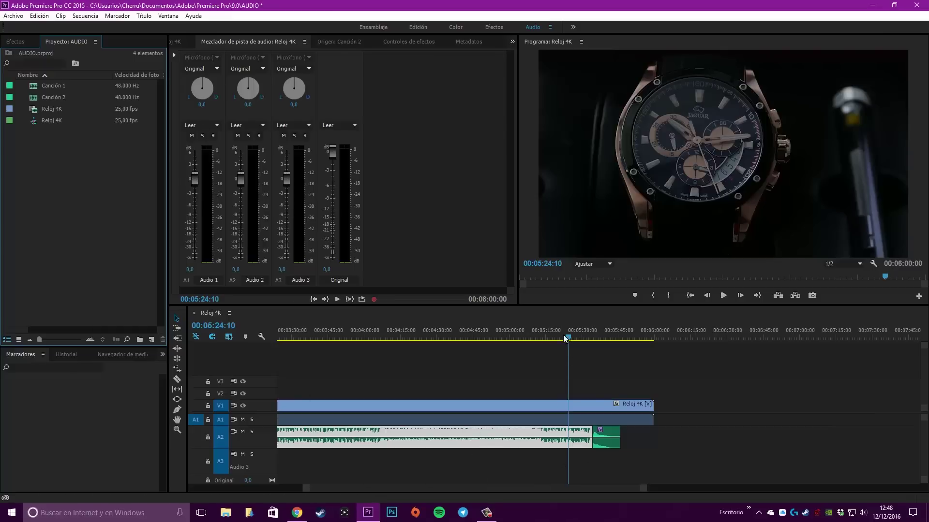
pyautogui.moveTo(568, 341); pyautogui.dragTo(358, 342)
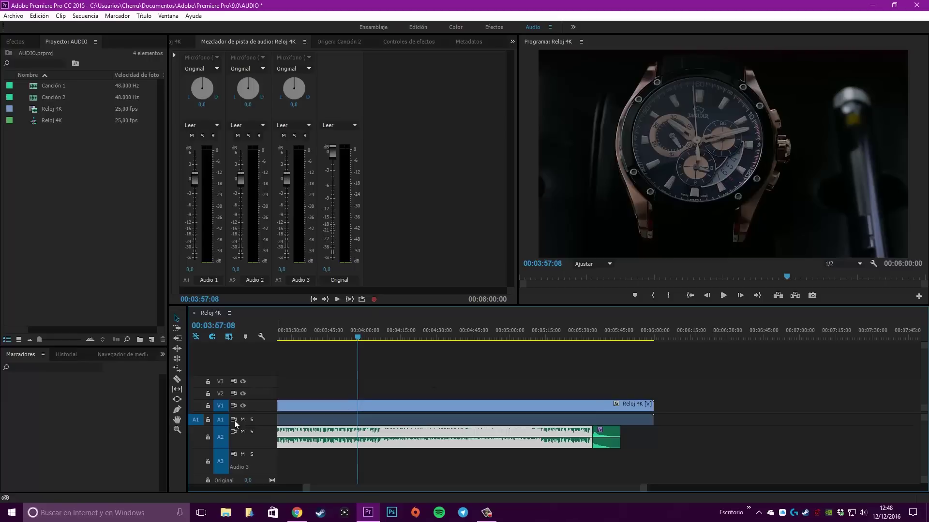
# - Record a short voice-over on Audio 3 near 00:04:00, producing Audio 3_2.wav
pyautogui.click(292, 404)
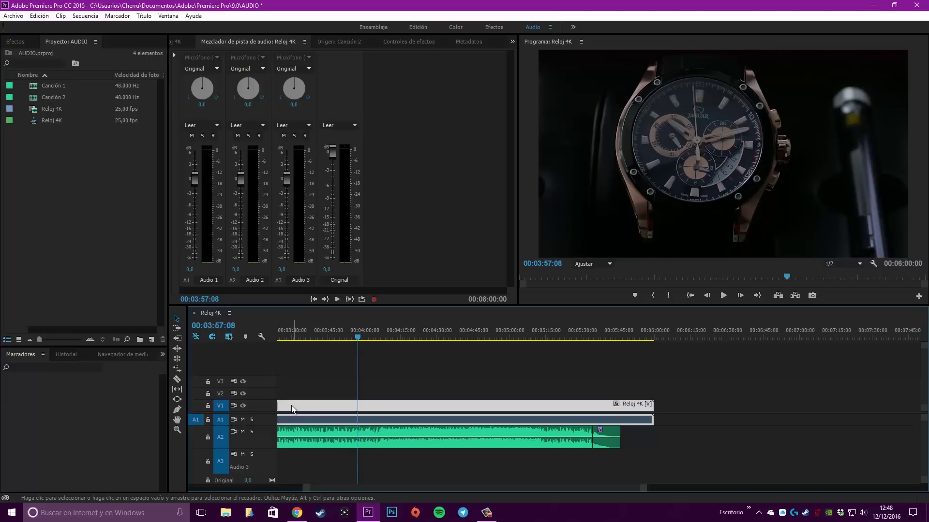
pyautogui.click(221, 438)
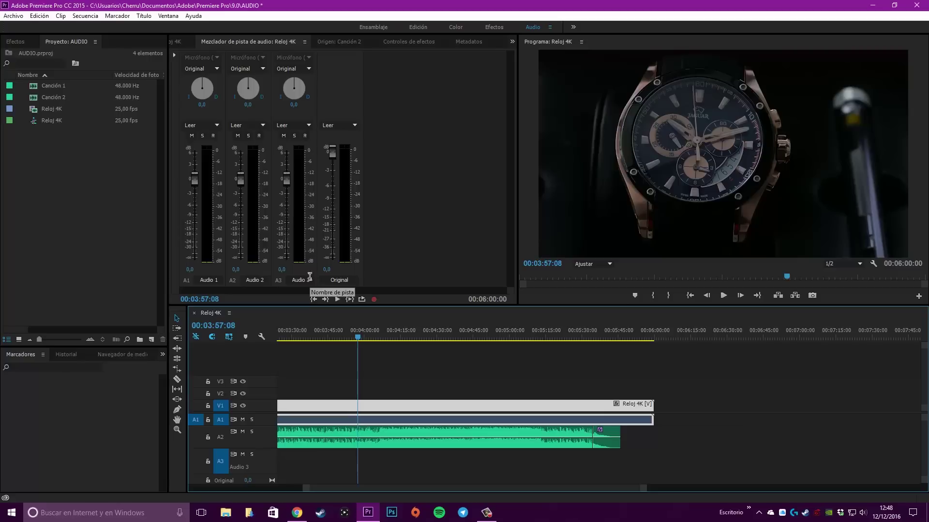
pyautogui.click(304, 136)
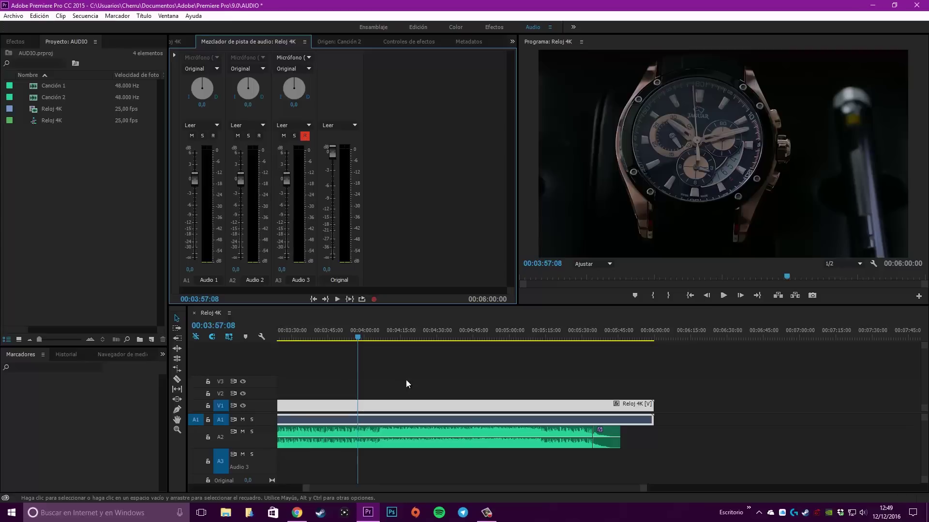
pyautogui.click(374, 300)
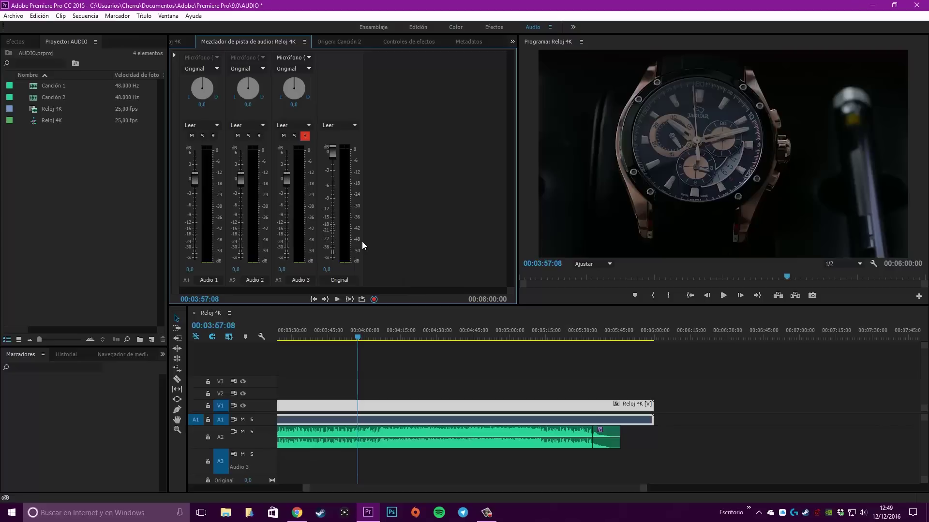
pyautogui.click(338, 300)
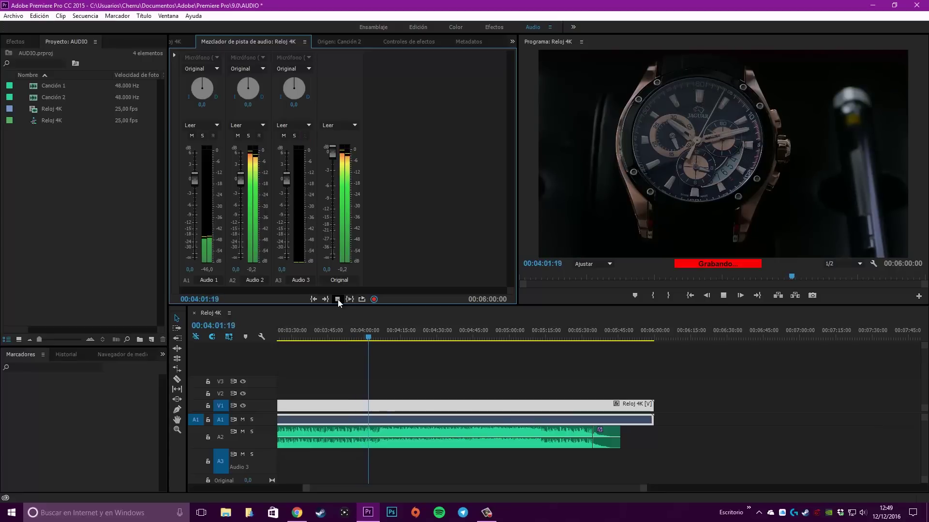
pyautogui.click(338, 300)
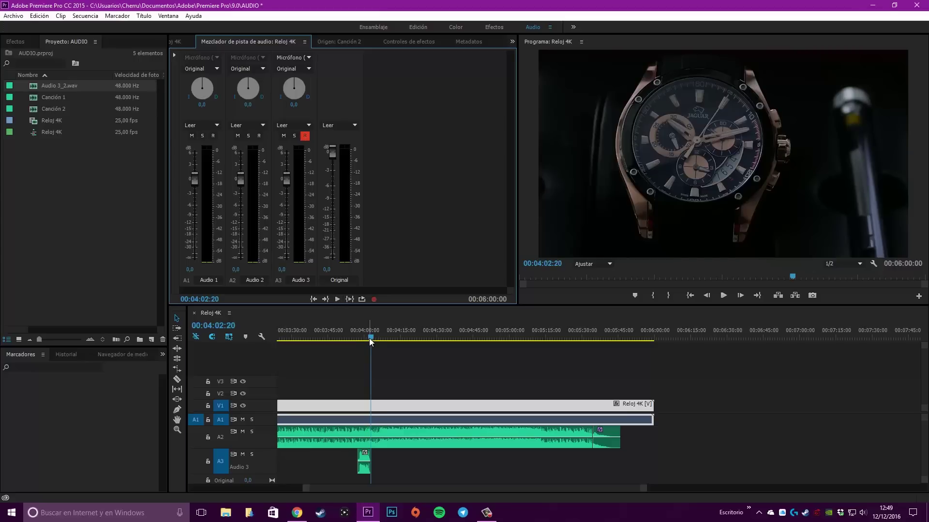
# - Play back the recorded Audio 3_2.wav voice-over from its start
pyautogui.moveTo(371, 342); pyautogui.dragTo(359, 342)
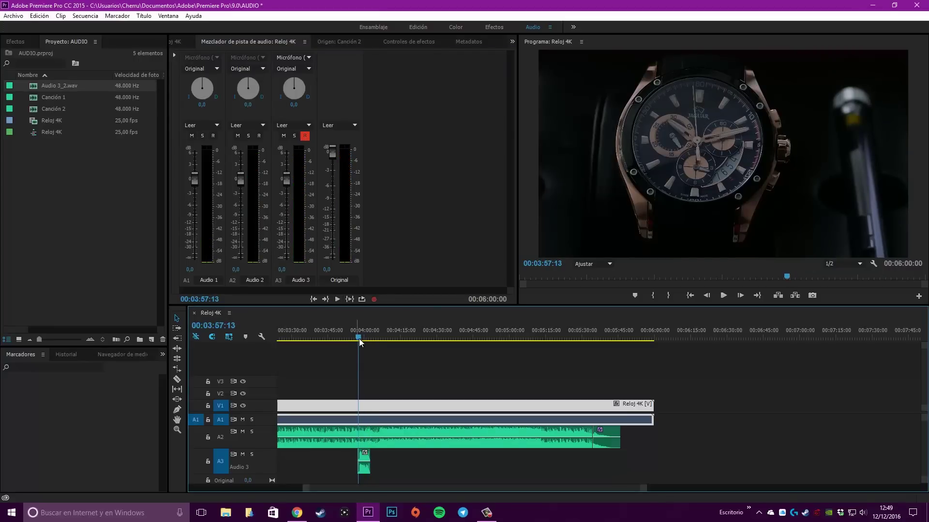
pyautogui.press('space')
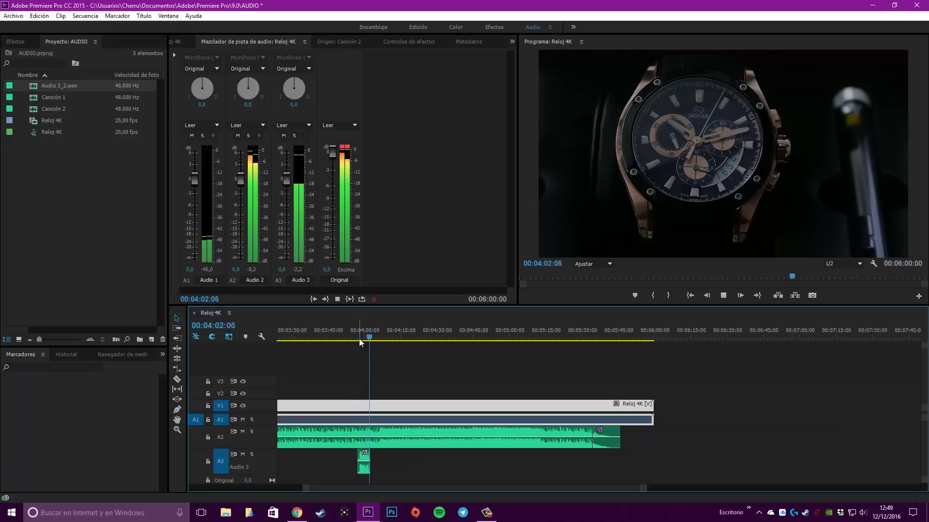
pyautogui.press('space')
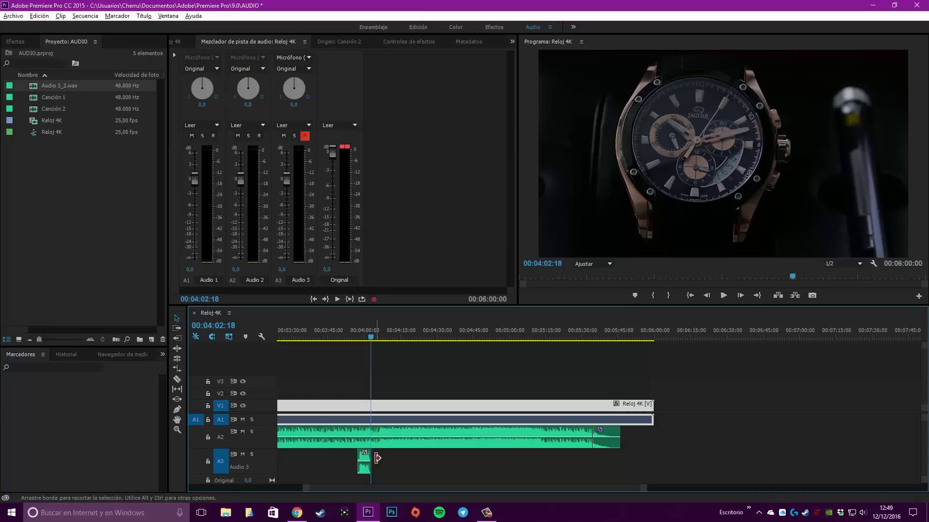
pyautogui.scroll(5, 378, 458)
pyautogui.scroll(4, 378, 458)
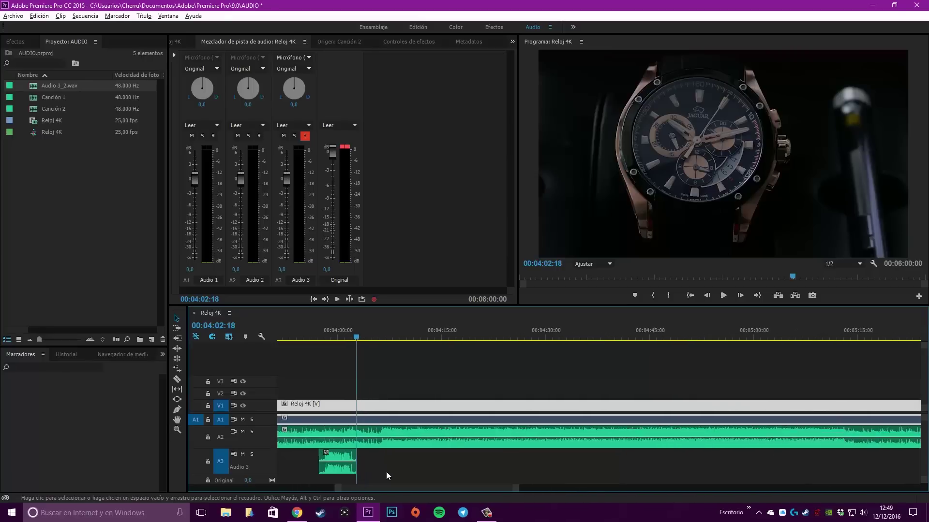
pyautogui.scroll(4, 409, 491)
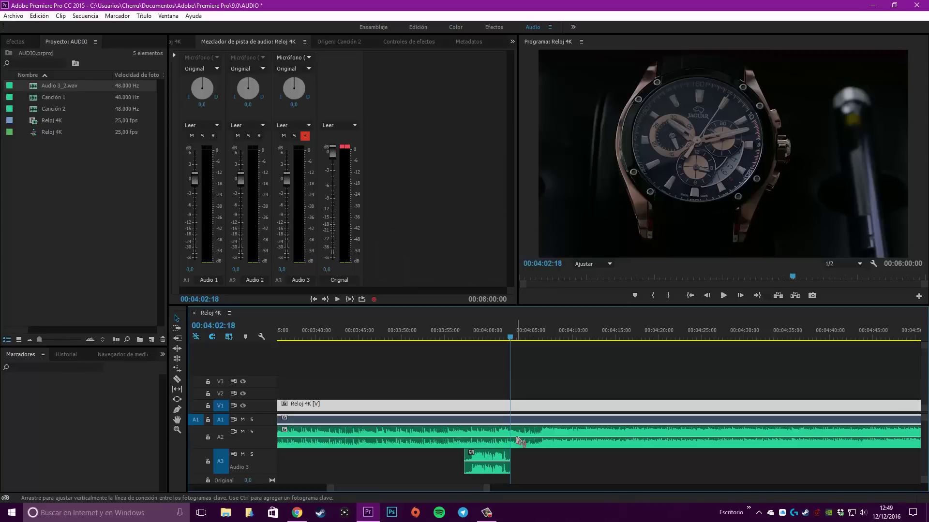
# - Add four A2 volume keyframes around the voice-over and dip the middle to -8.42 dB
pyautogui.moveTo(522, 439)
pyautogui.moveTo(468, 440)
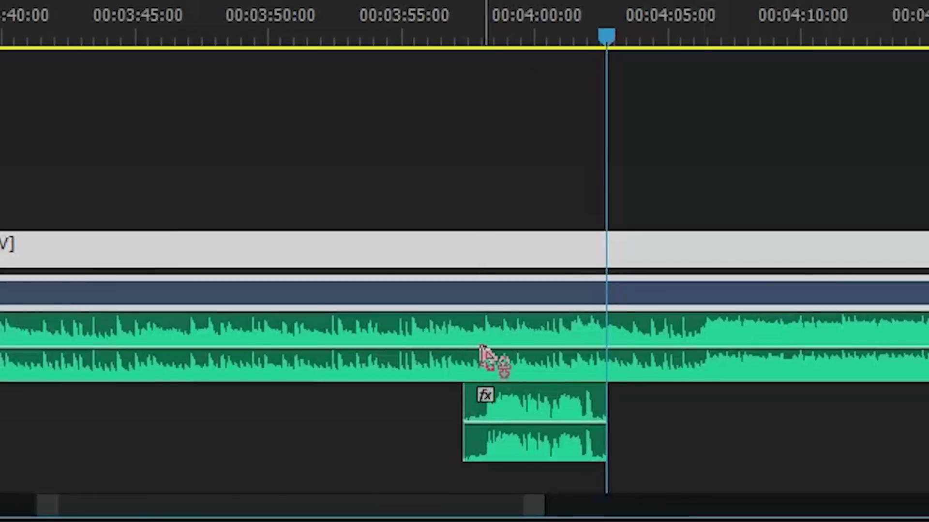
pyautogui.click(482, 348)
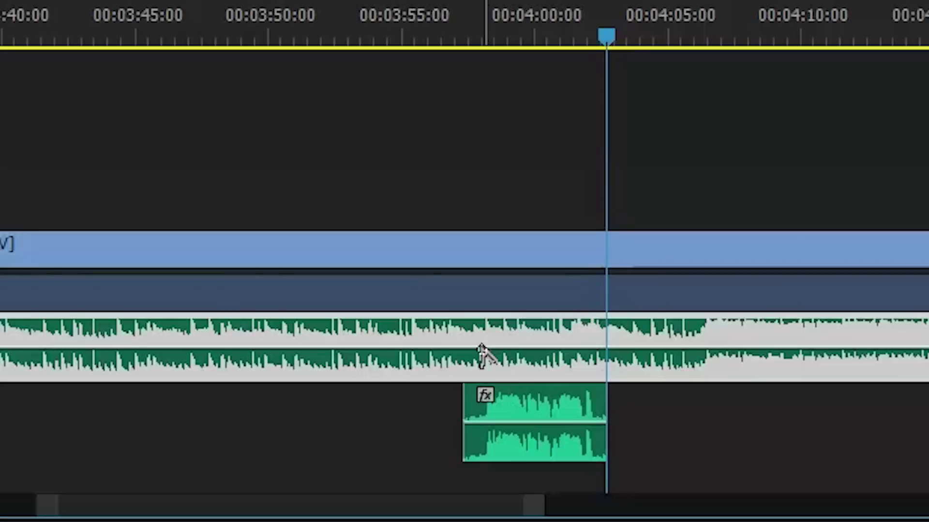
pyautogui.keyDown('ctrl'); pyautogui.click(481, 349); pyautogui.keyUp('ctrl')
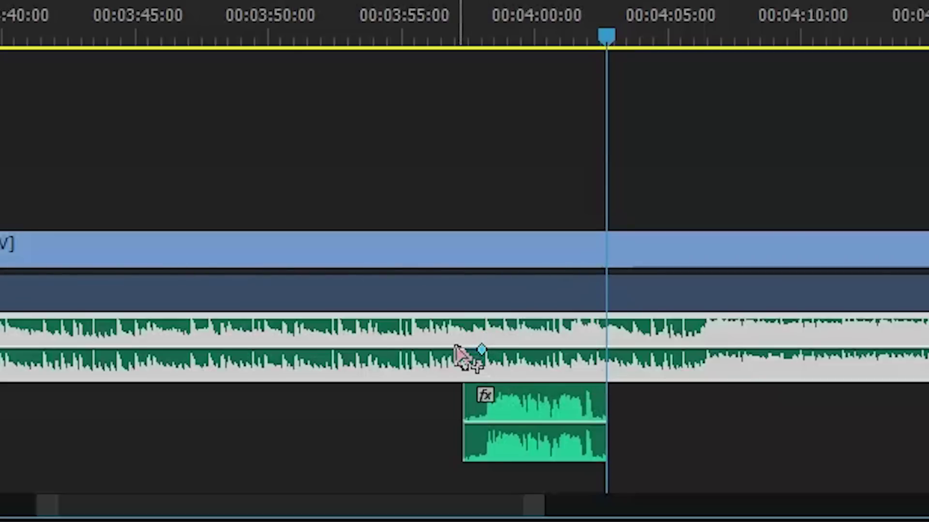
pyautogui.keyDown('ctrl'); pyautogui.click(456, 350); pyautogui.keyUp('ctrl')
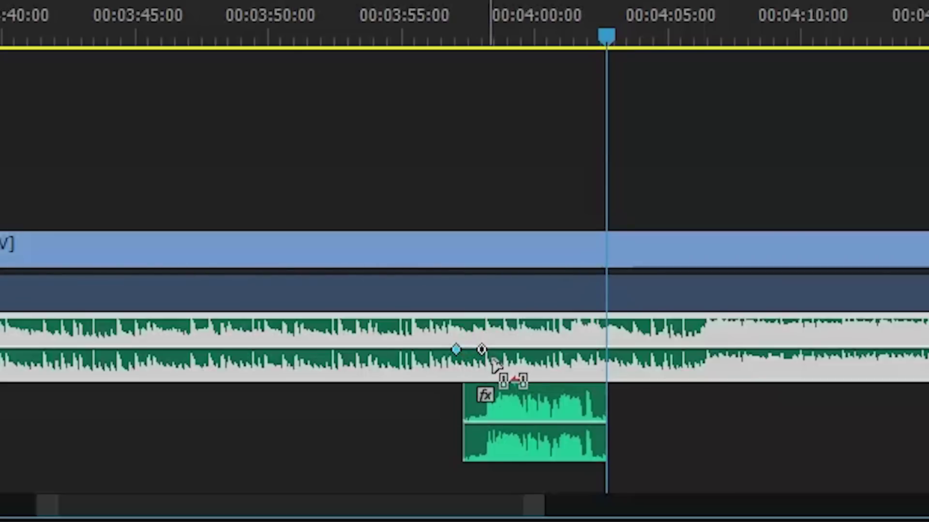
pyautogui.keyDown('ctrl'); pyautogui.click(590, 350); pyautogui.keyUp('ctrl')
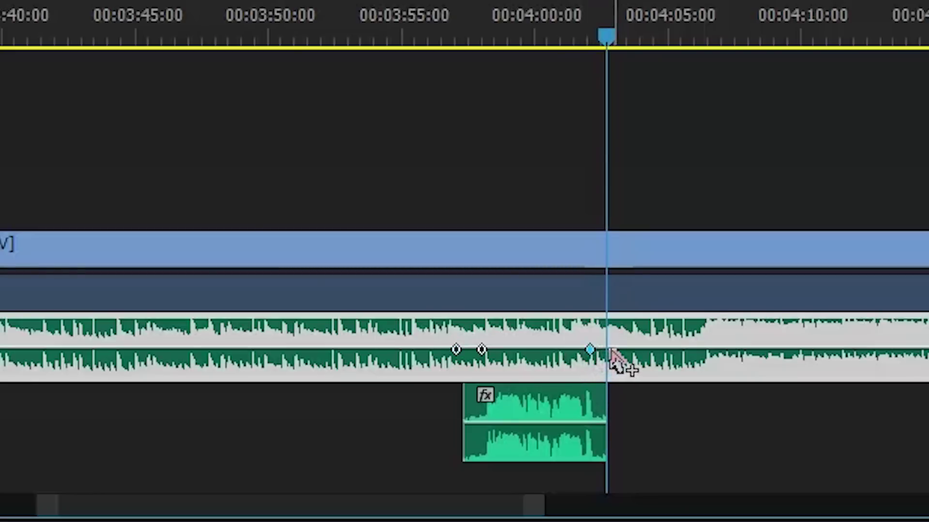
pyautogui.keyDown('ctrl'); pyautogui.click(610, 349); pyautogui.keyUp('ctrl')
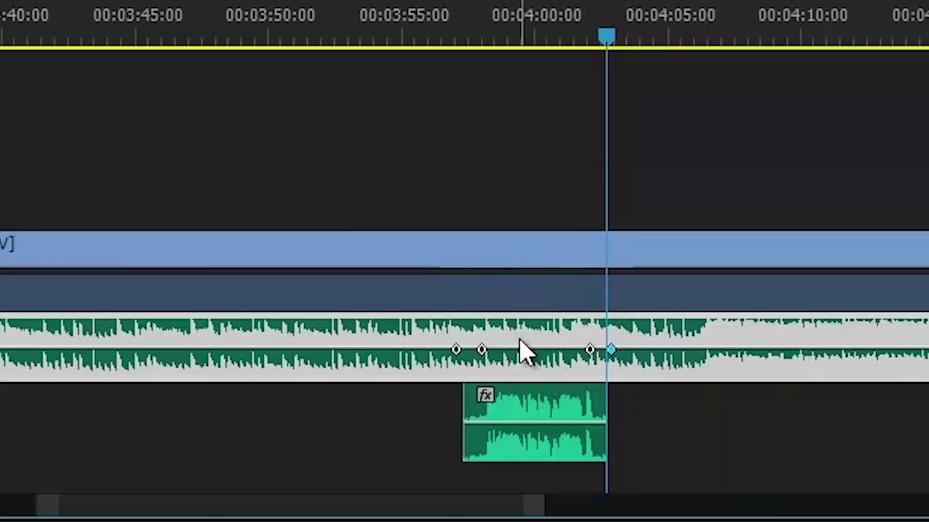
pyautogui.moveTo(524, 348); pyautogui.dragTo(527, 376)
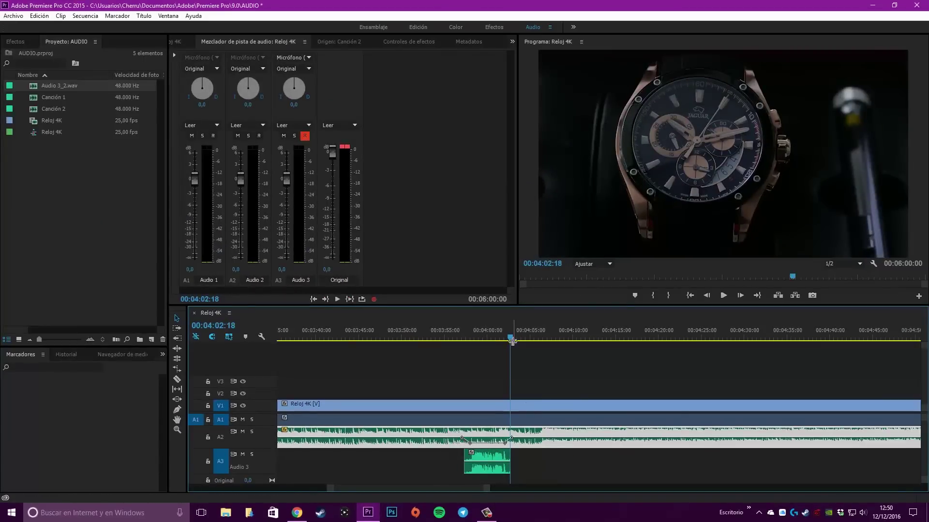
pyautogui.click(474, 341)
pyautogui.press('space')
pyautogui.moveTo(474, 345); pyautogui.dragTo(444, 345)
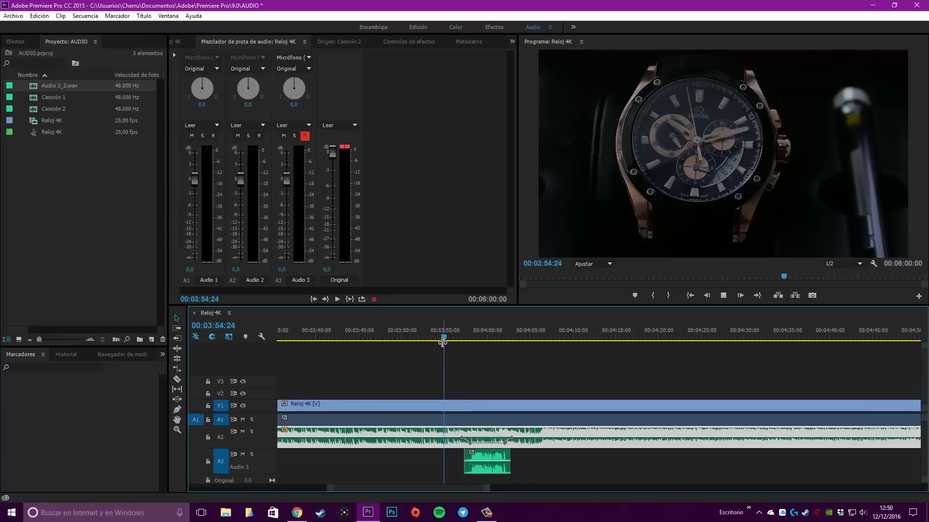
pyautogui.press('space')
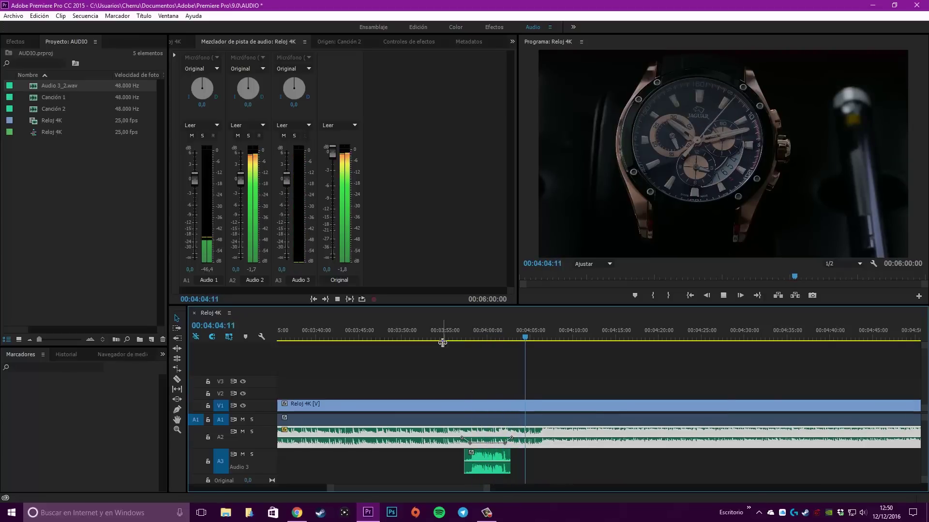
pyautogui.press('space')
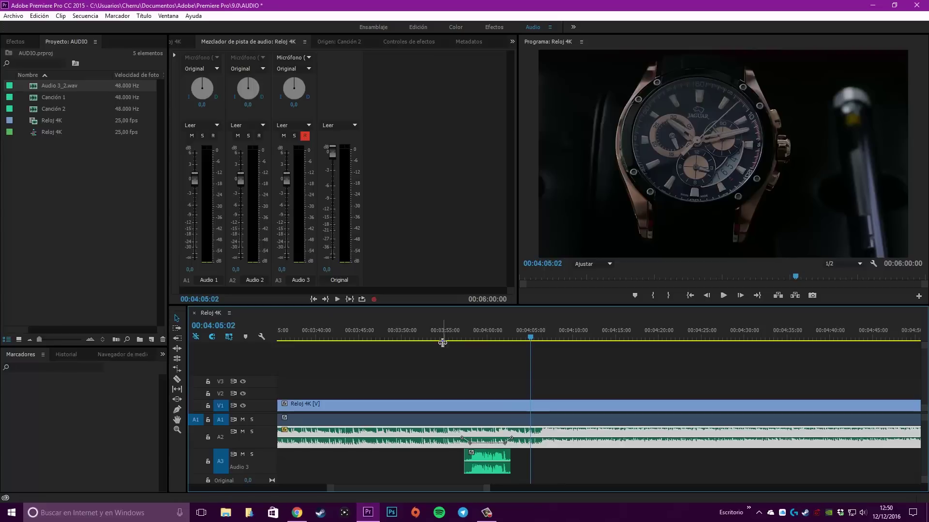
pyautogui.press('-')
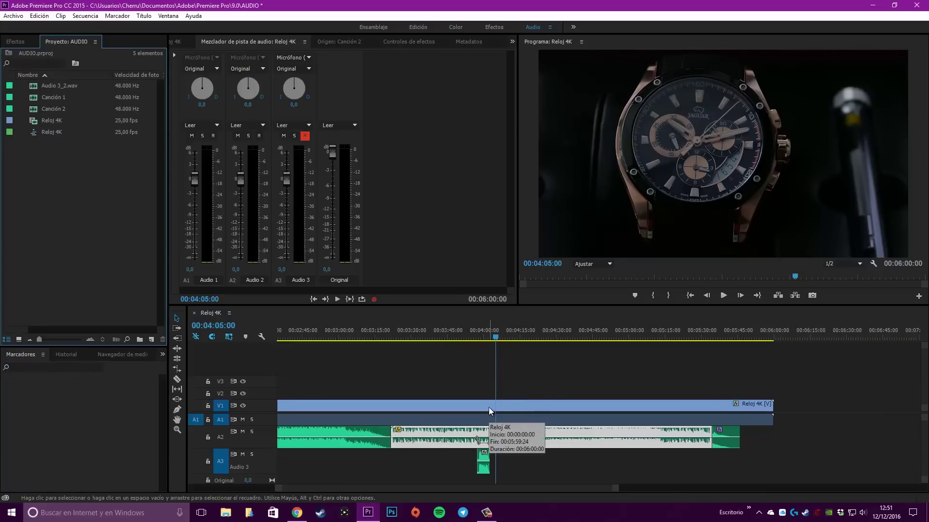
# - In the Edición workspace, drop a Potencia constante crossfade on the A2 music cut
pyautogui.click(416, 28)
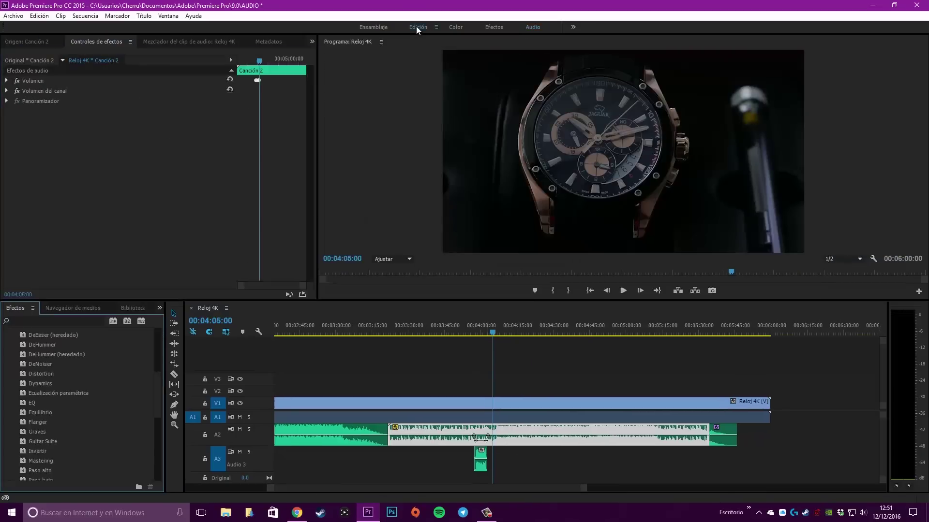
pyautogui.scroll(5, 40, 371)
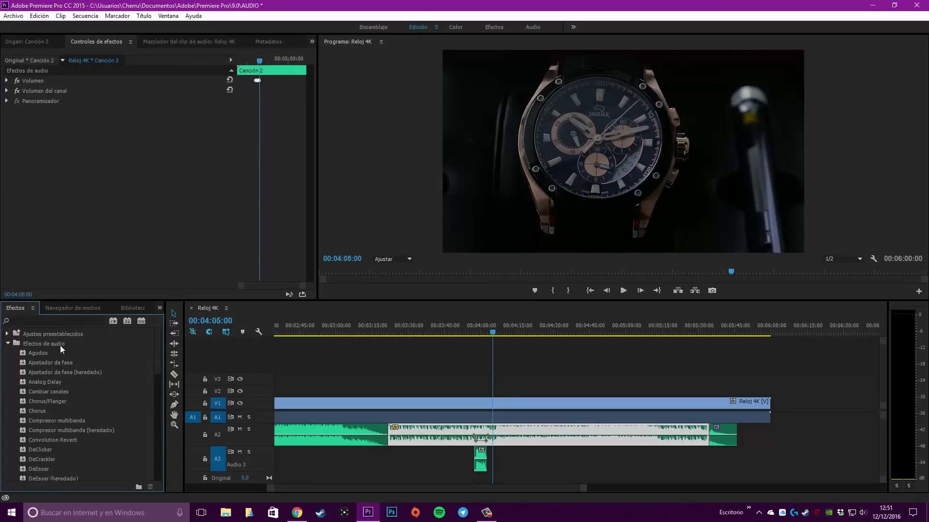
pyautogui.click(7, 344)
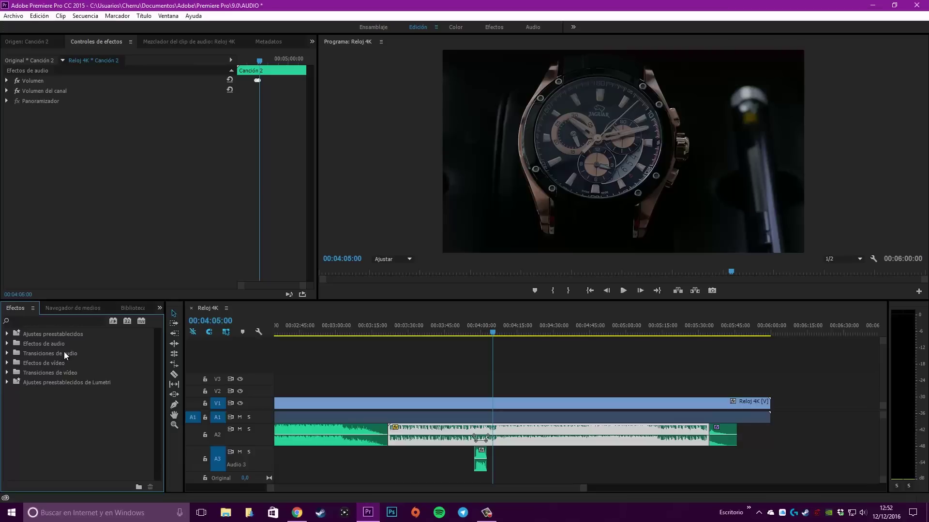
pyautogui.click(7, 354)
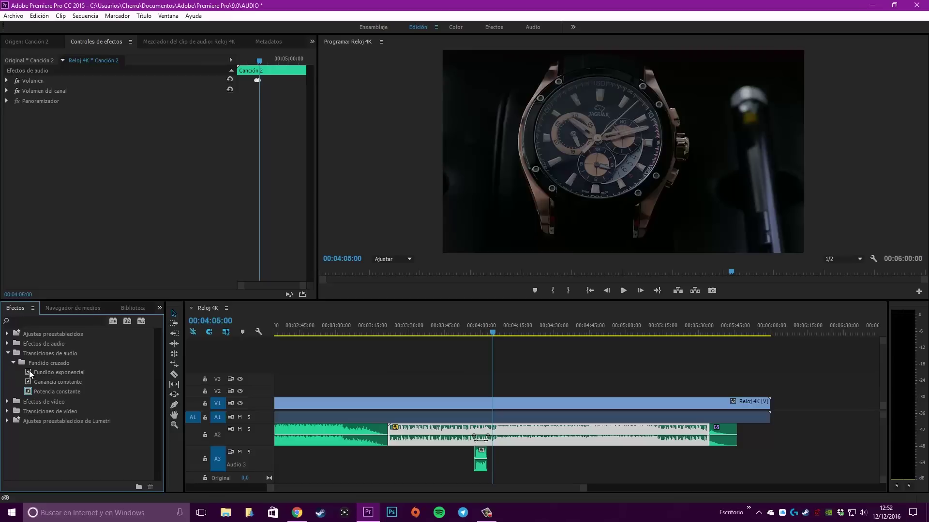
pyautogui.moveTo(29, 394)
pyautogui.mouseDown()
pyautogui.moveTo(670, 387)
pyautogui.moveTo(715, 440)
pyautogui.mouseUp()
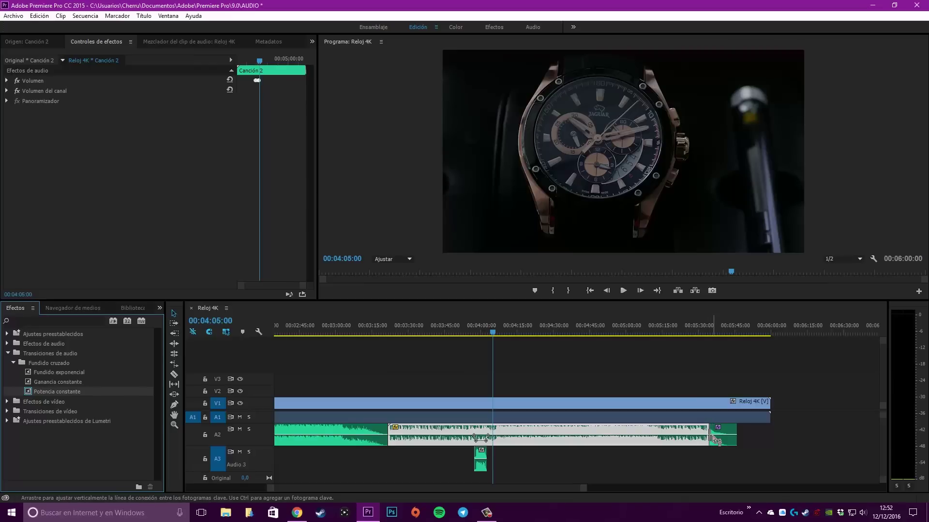
# - Extend the A2 Potencia constante crossfade from 00:00:01:00 to 00:00:03:22
pyautogui.scroll(2, 714, 440)
pyautogui.scroll(2, 715, 440)
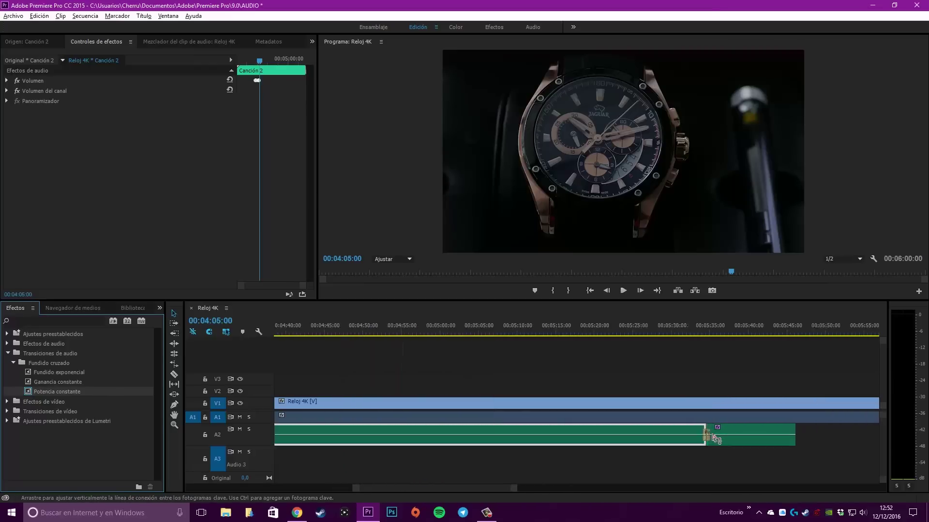
pyautogui.scroll(2, 715, 438)
pyautogui.scroll(2, 715, 437)
pyautogui.click(707, 441)
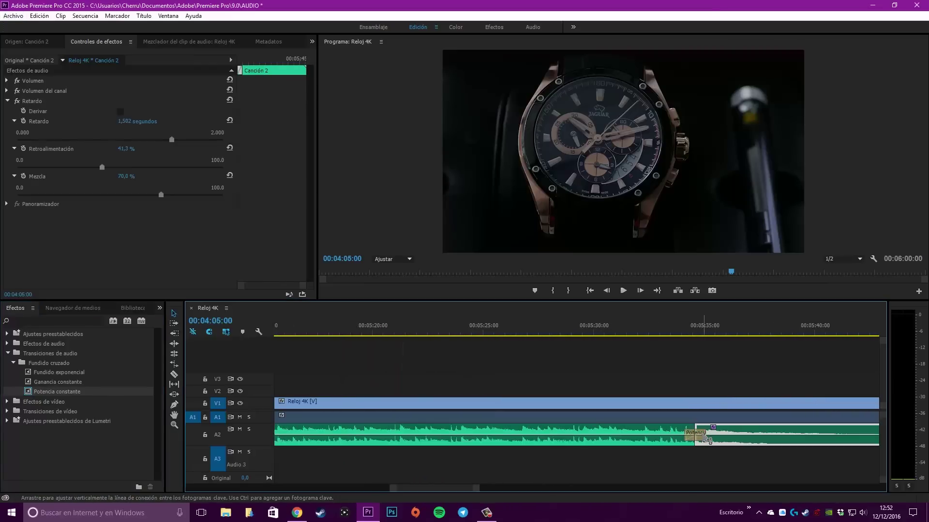
pyautogui.click(695, 433)
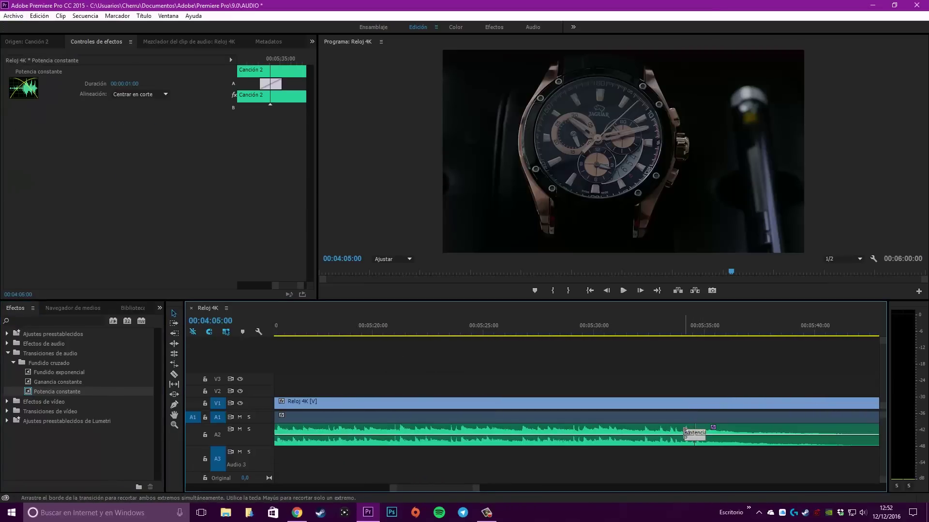
pyautogui.moveTo(683, 434); pyautogui.dragTo(652, 434)
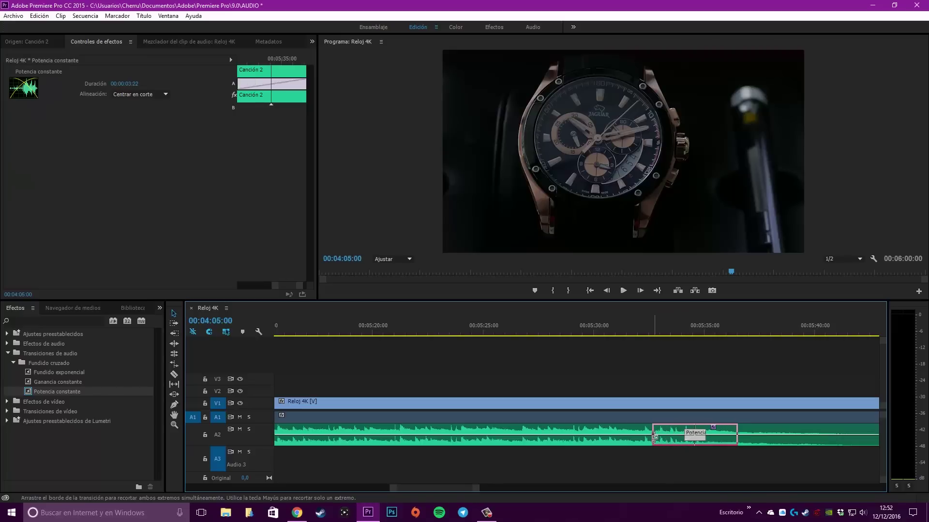
# - Play back the lengthened crossfade from just before it
pyautogui.click(637, 385)
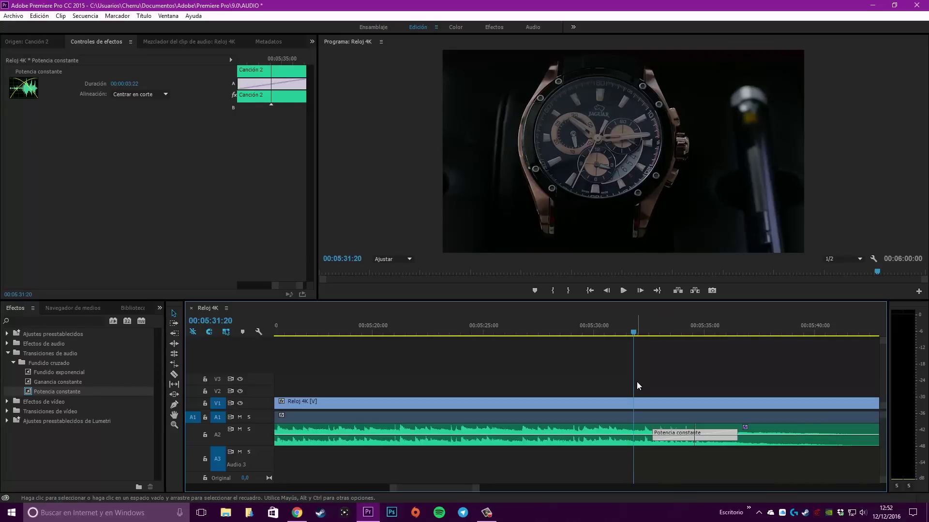
pyautogui.click(623, 430)
pyautogui.click(774, 427)
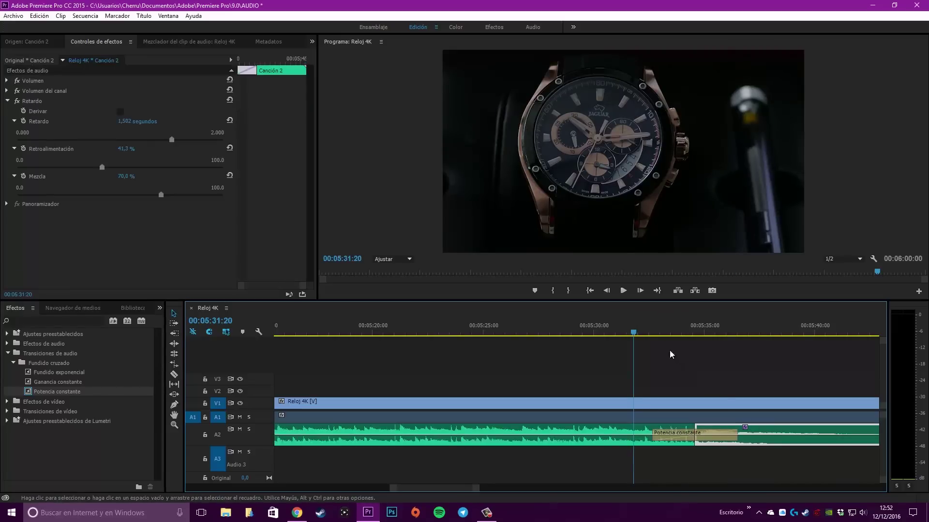
pyautogui.press('space')
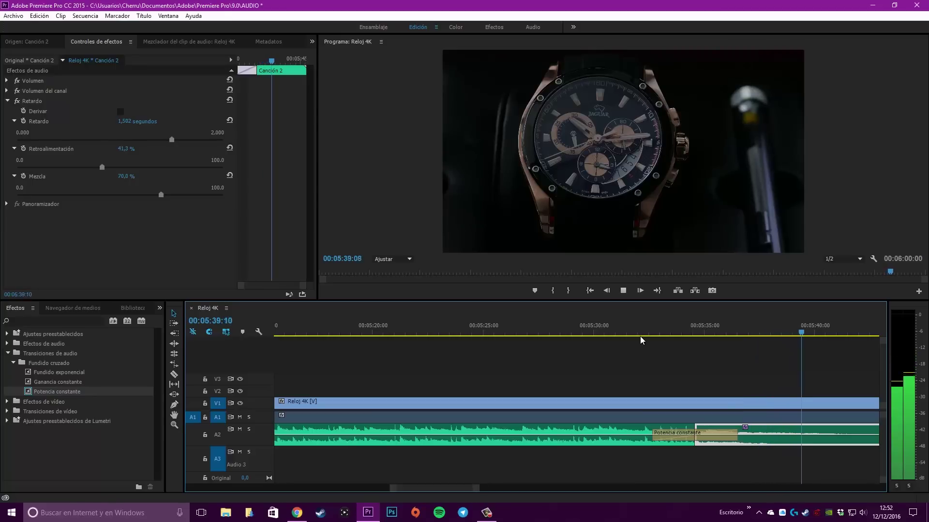
pyautogui.press('space')
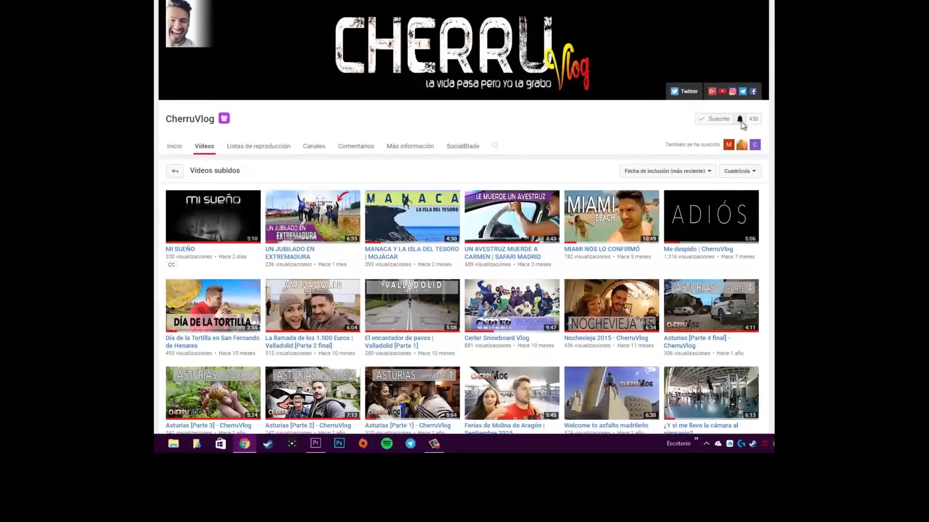
# - Enable 'Recibir todas las notificaciones de este canal' for the channel and save
pyautogui.click(563, 221)
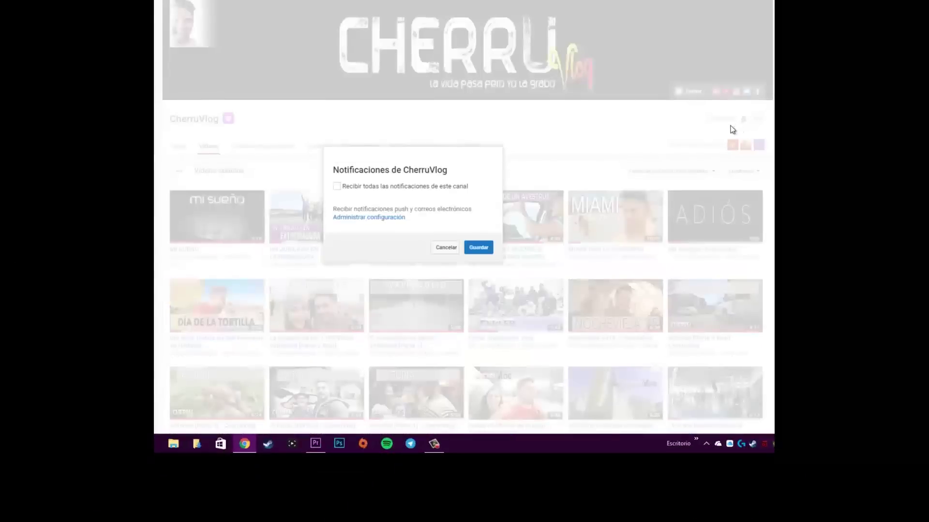
pyautogui.click(337, 186)
pyautogui.click(478, 248)
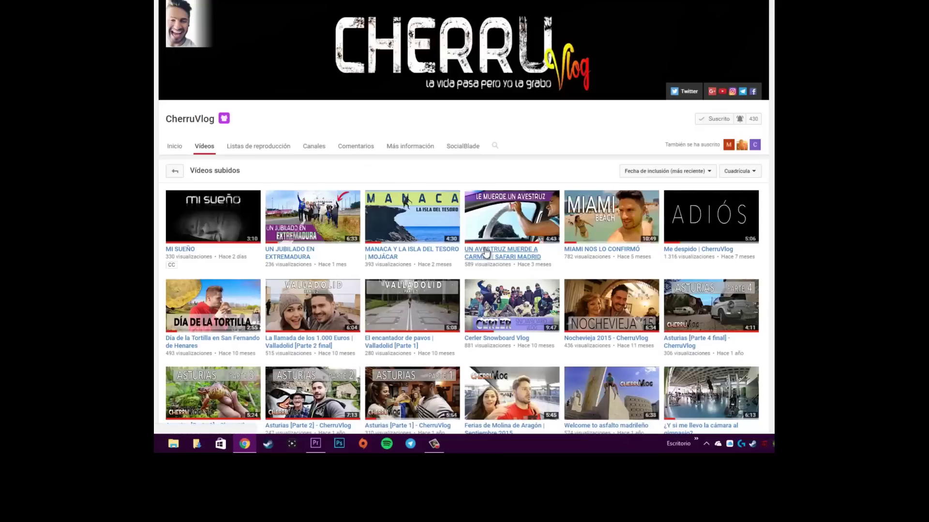